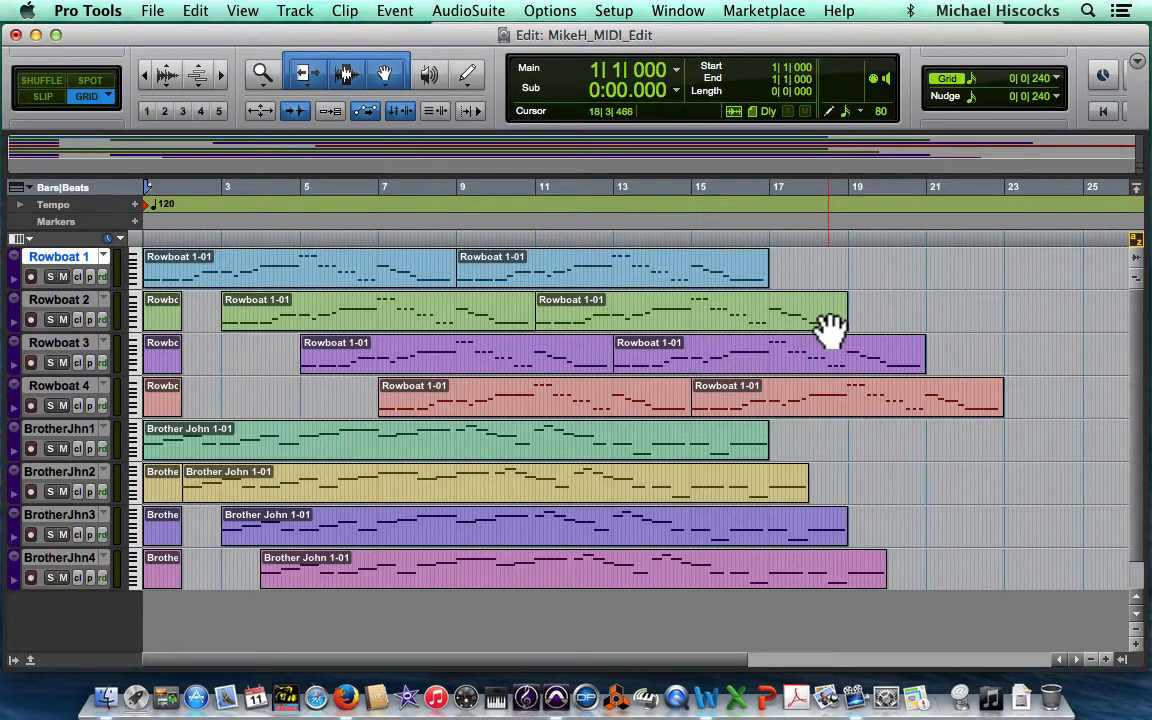
Step: Select the second clip on the Rowboat 2 track and open it in the Score Editor
left_click(727, 327)
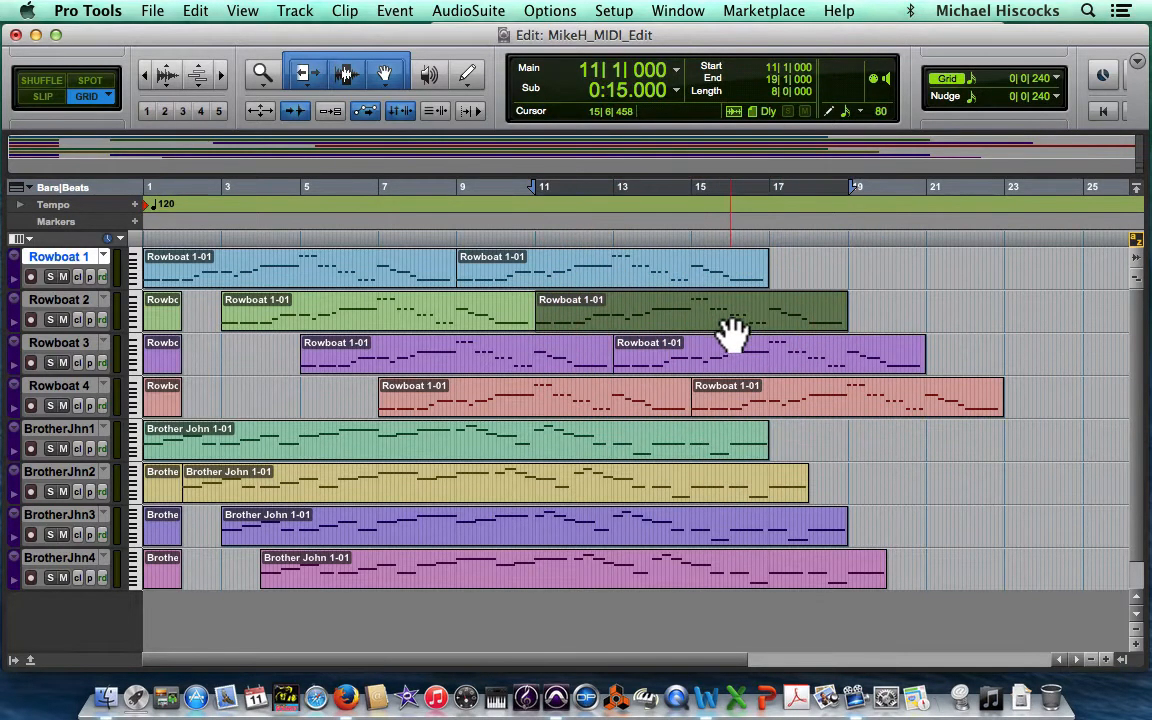
left_click(678, 11)
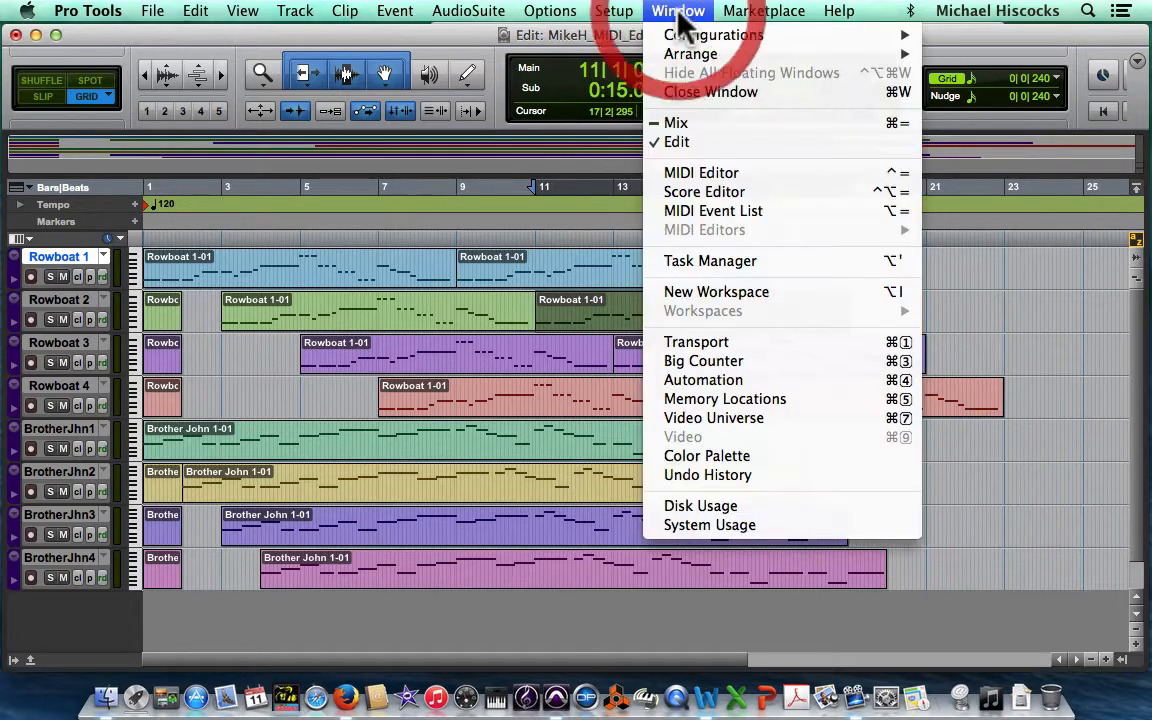
left_click(702, 193)
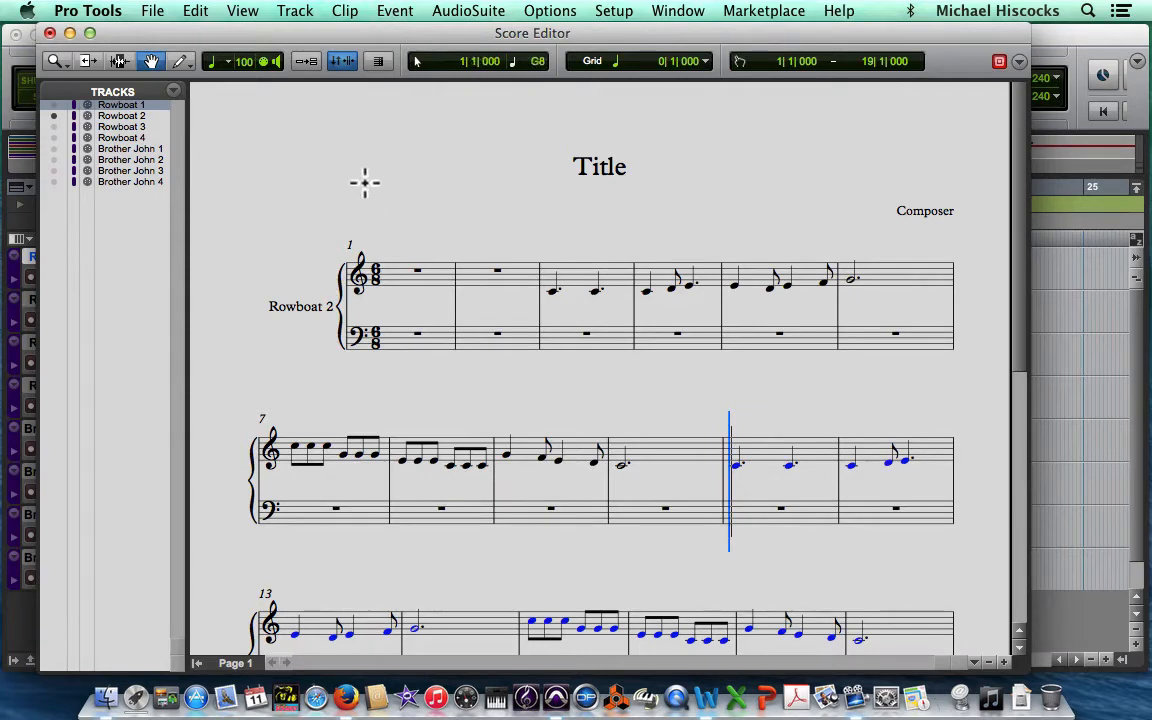
Step: Open the Notation Display Track Settings and check which clef is assigned to the Rowboat 1 track
right_click(301, 248)
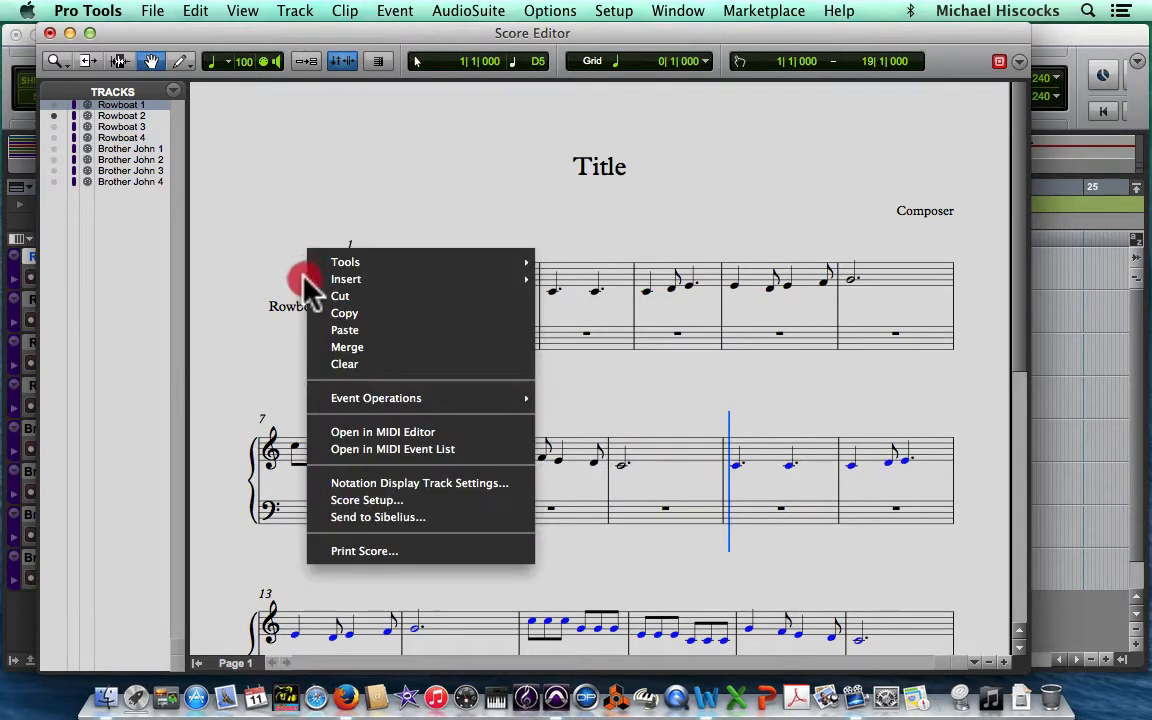
left_click(450, 485)
left_click_drag(748, 140, 570, 86)
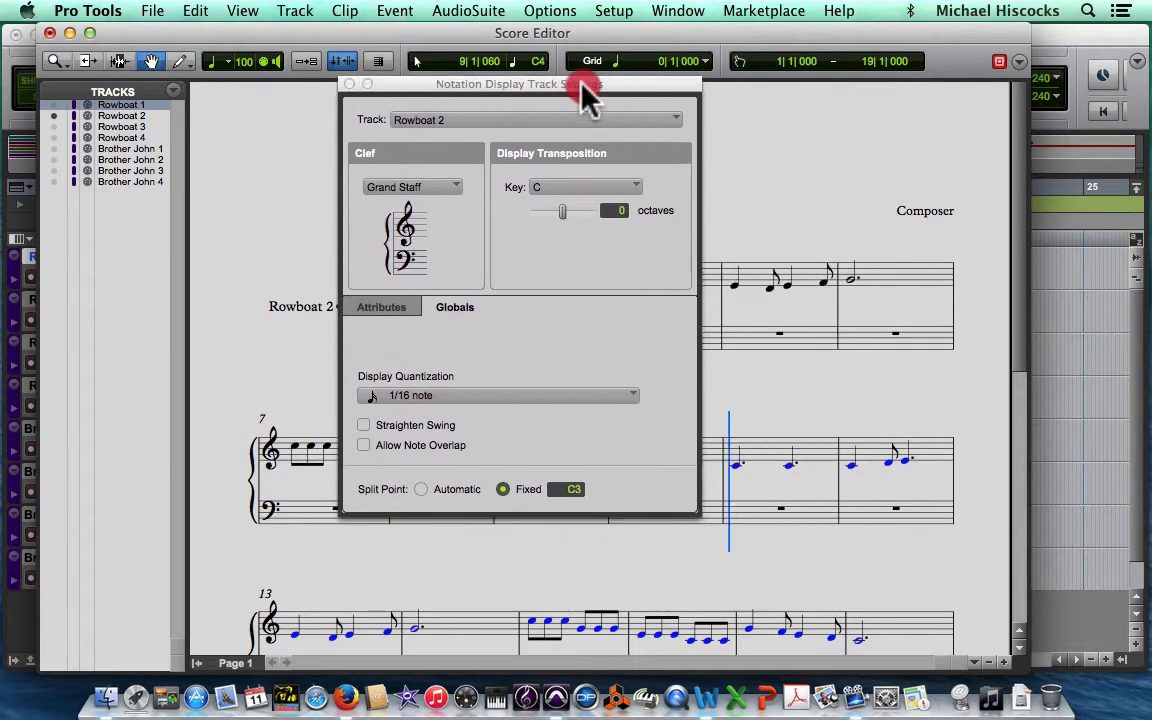
left_click(415, 190)
left_click(410, 188)
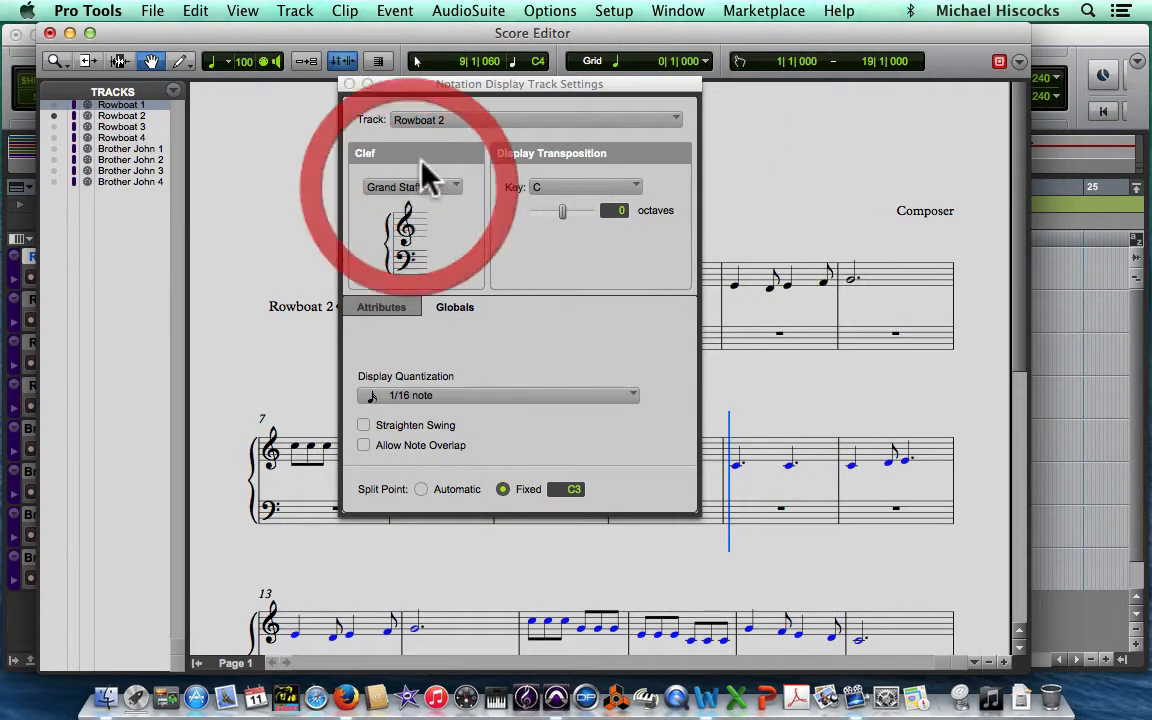
left_click(435, 124)
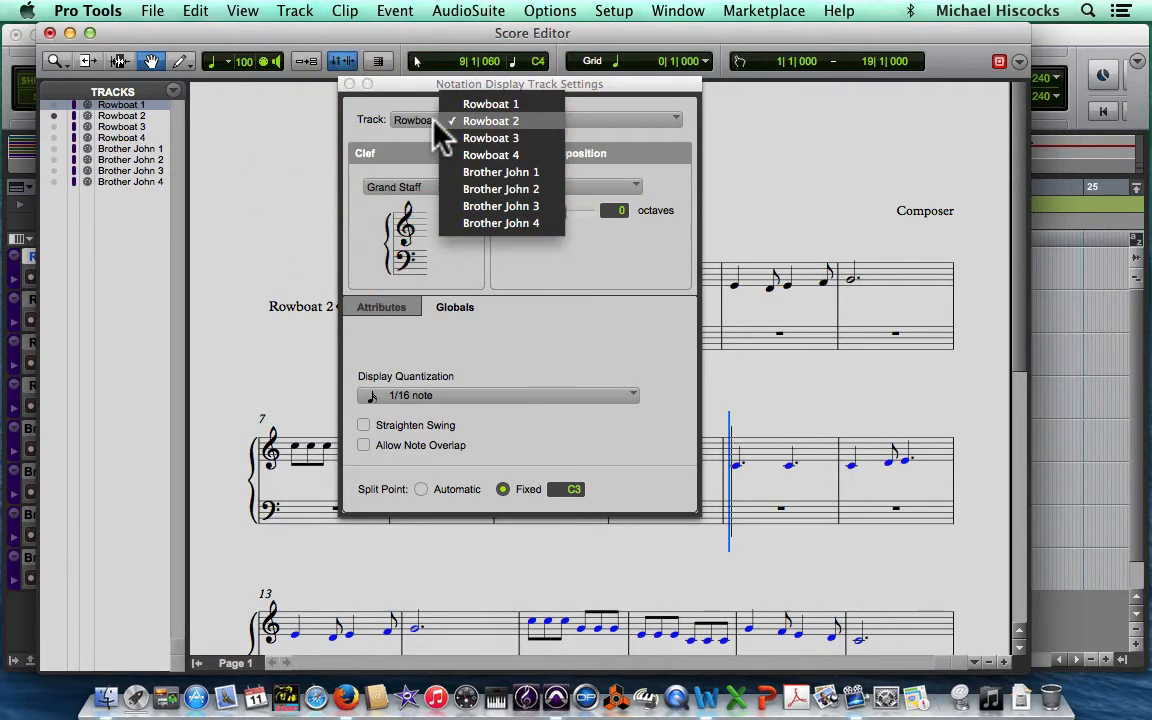
left_click(485, 104)
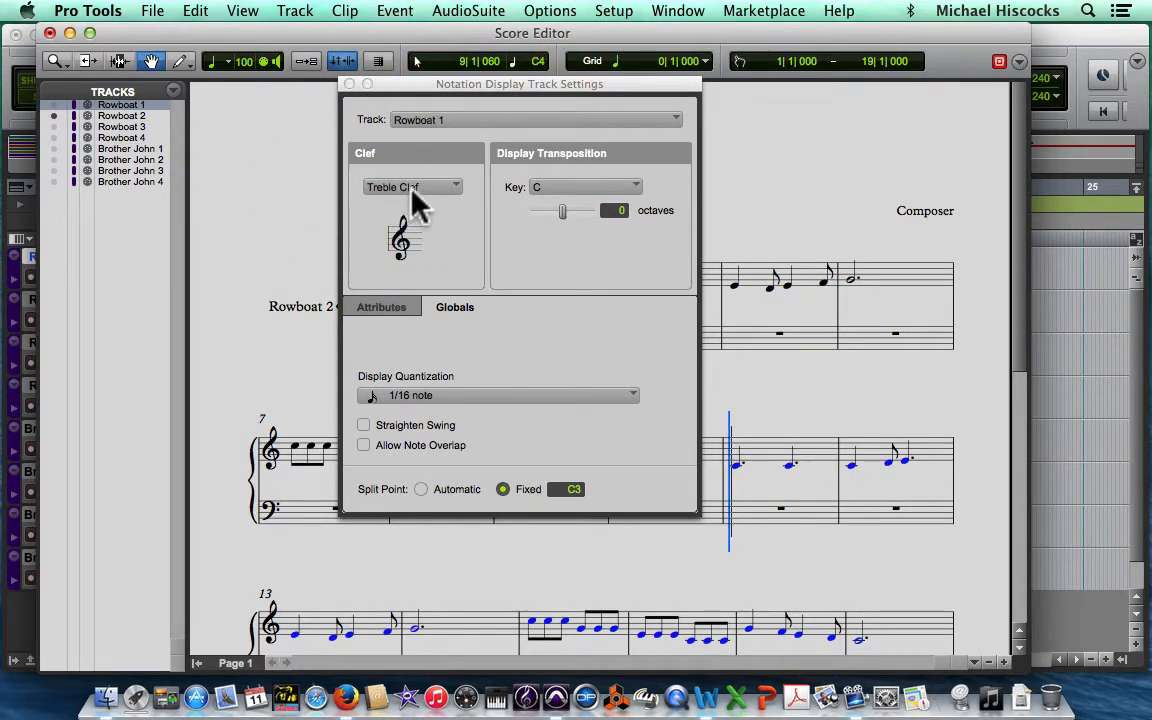
Step: Set the clef of the Rowboat 2 track to Treble Clef
left_click(476, 121)
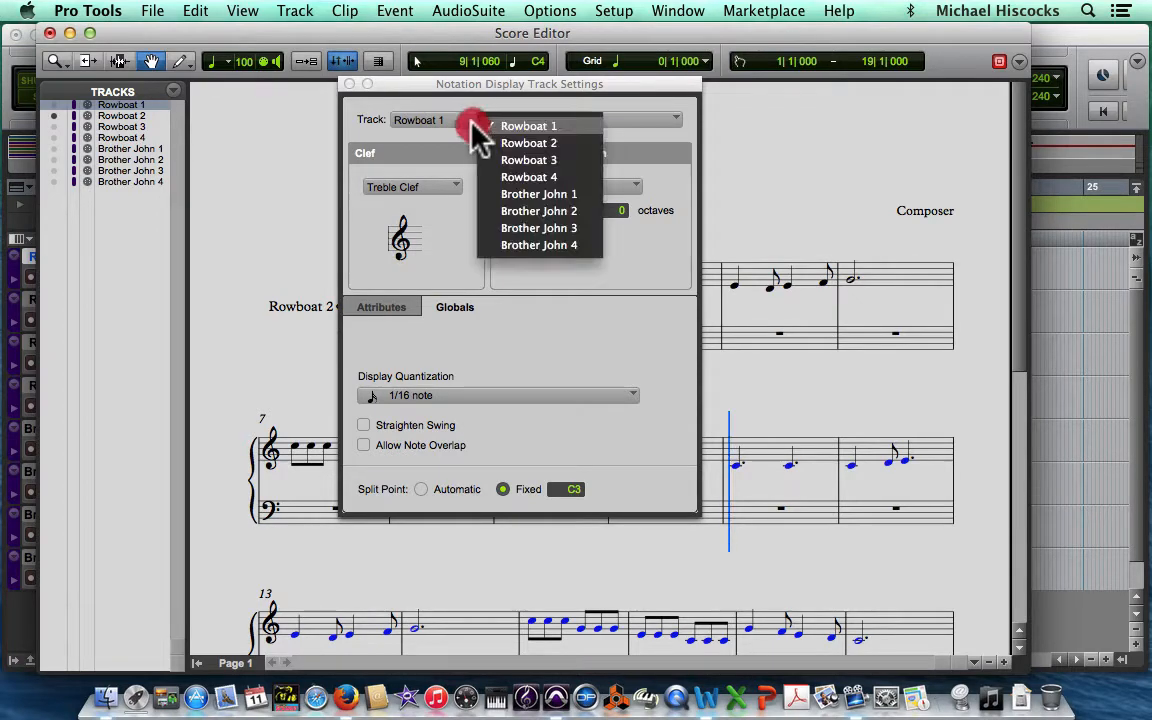
left_click(480, 145)
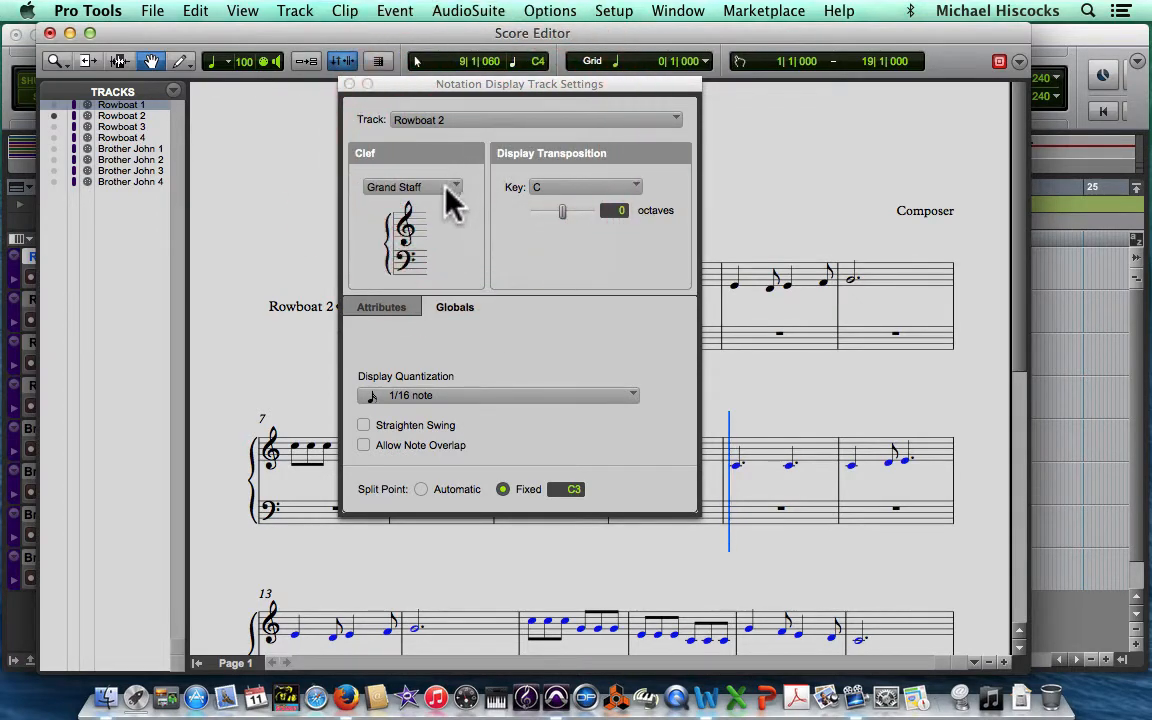
left_click(446, 188)
left_click(465, 207)
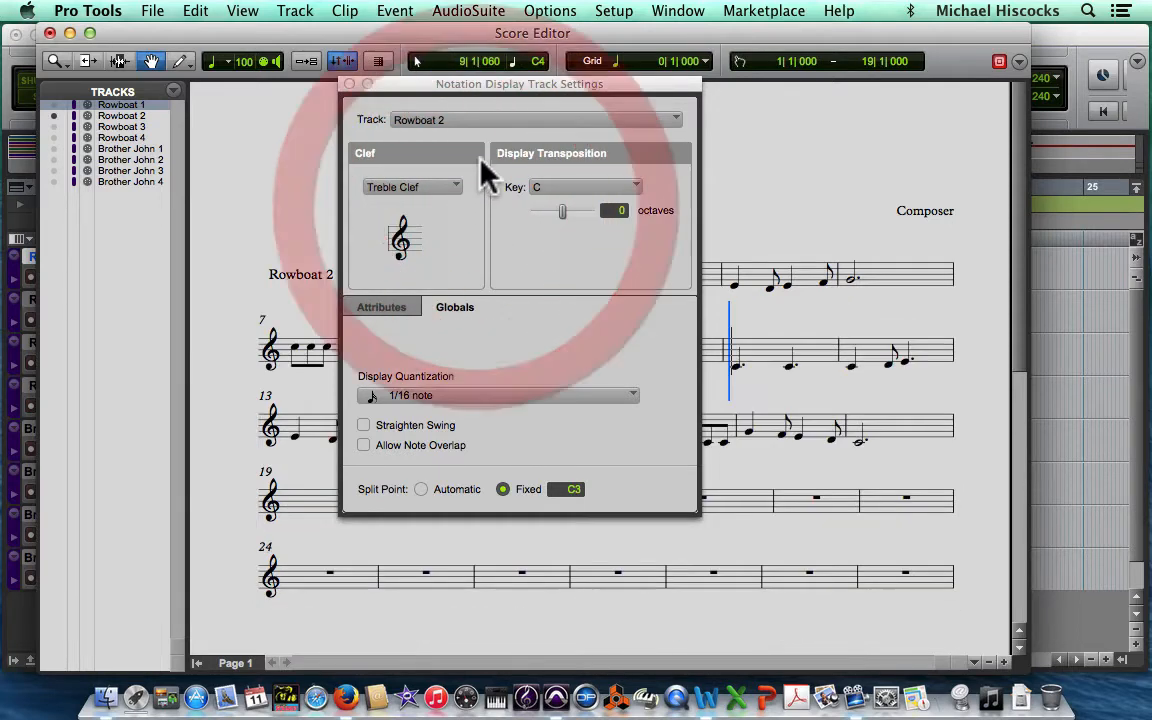
Step: Set the clef of the Rowboat 3 and Rowboat 4 tracks to Treble Clef
left_click(468, 119)
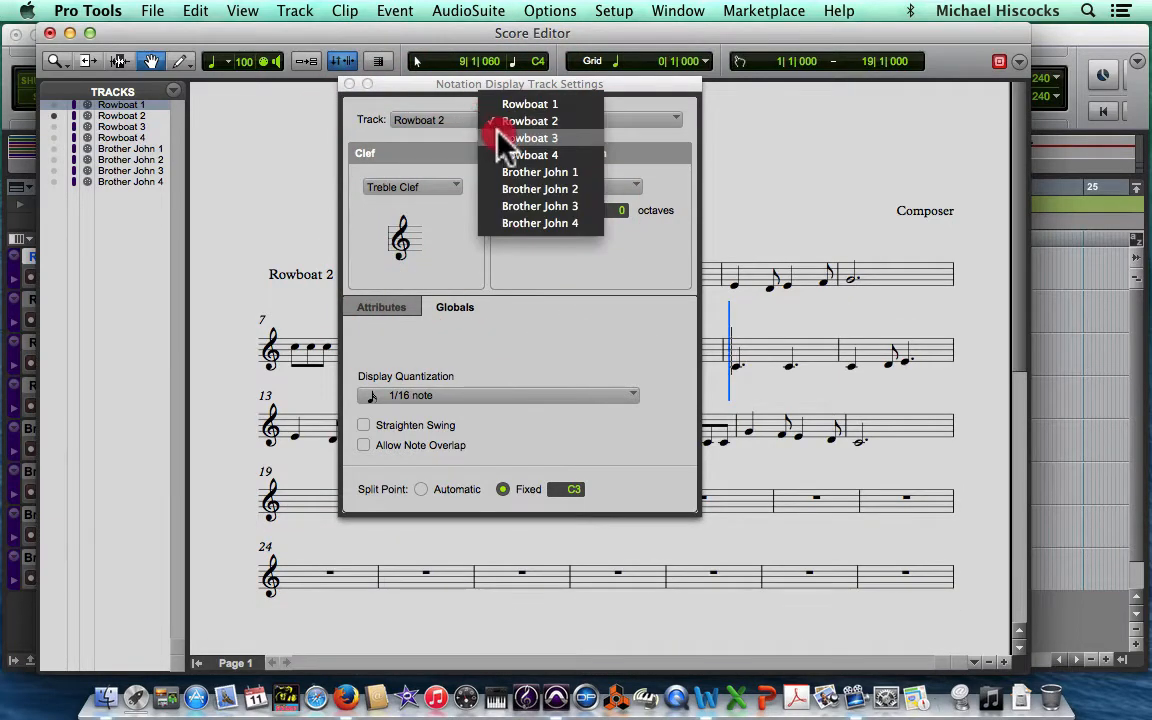
left_click(498, 138)
left_click(452, 190)
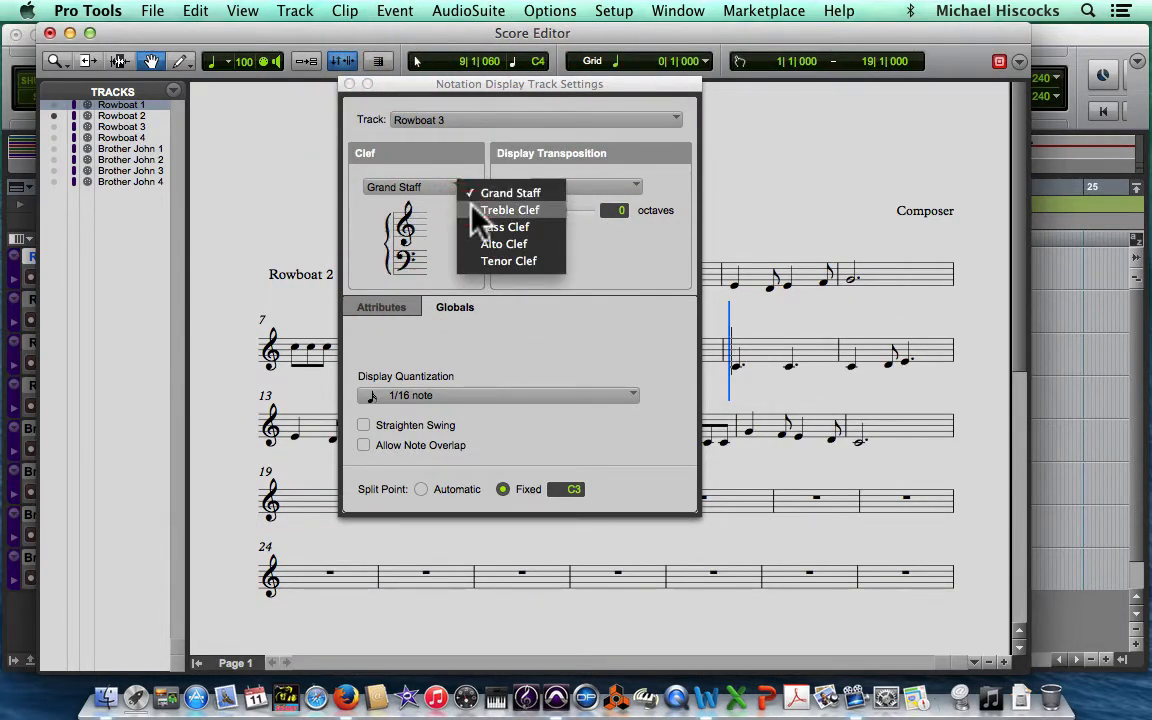
left_click(475, 210)
left_click(470, 120)
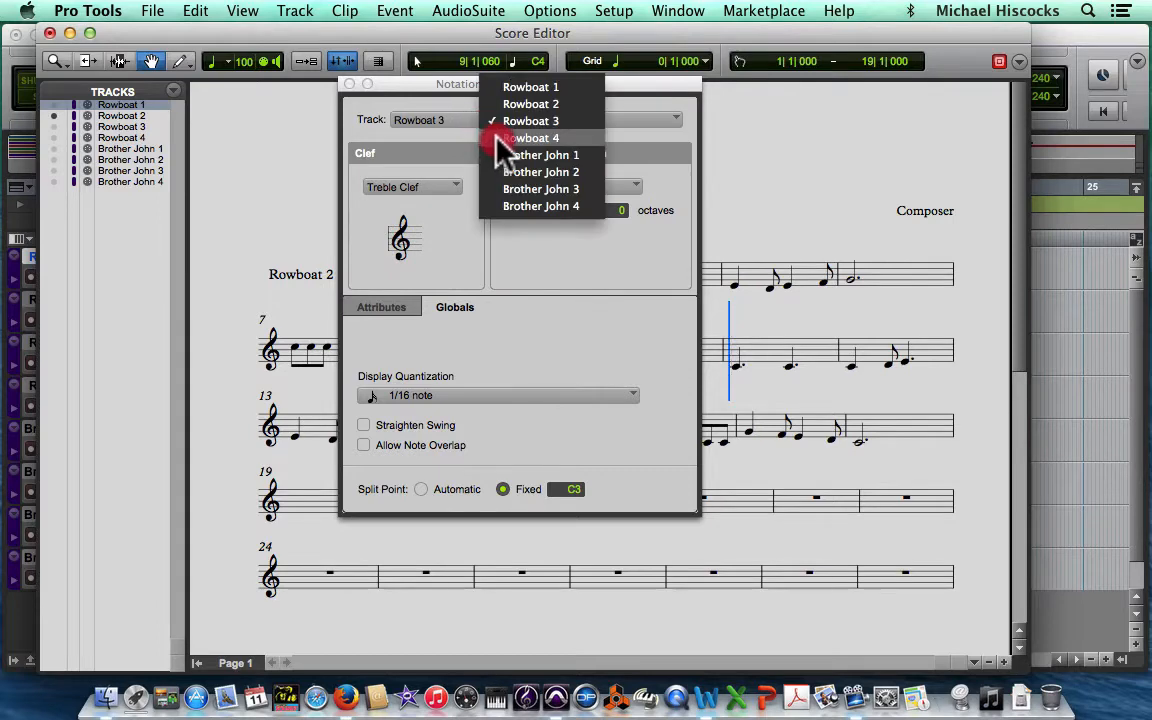
left_click(500, 138)
left_click(452, 188)
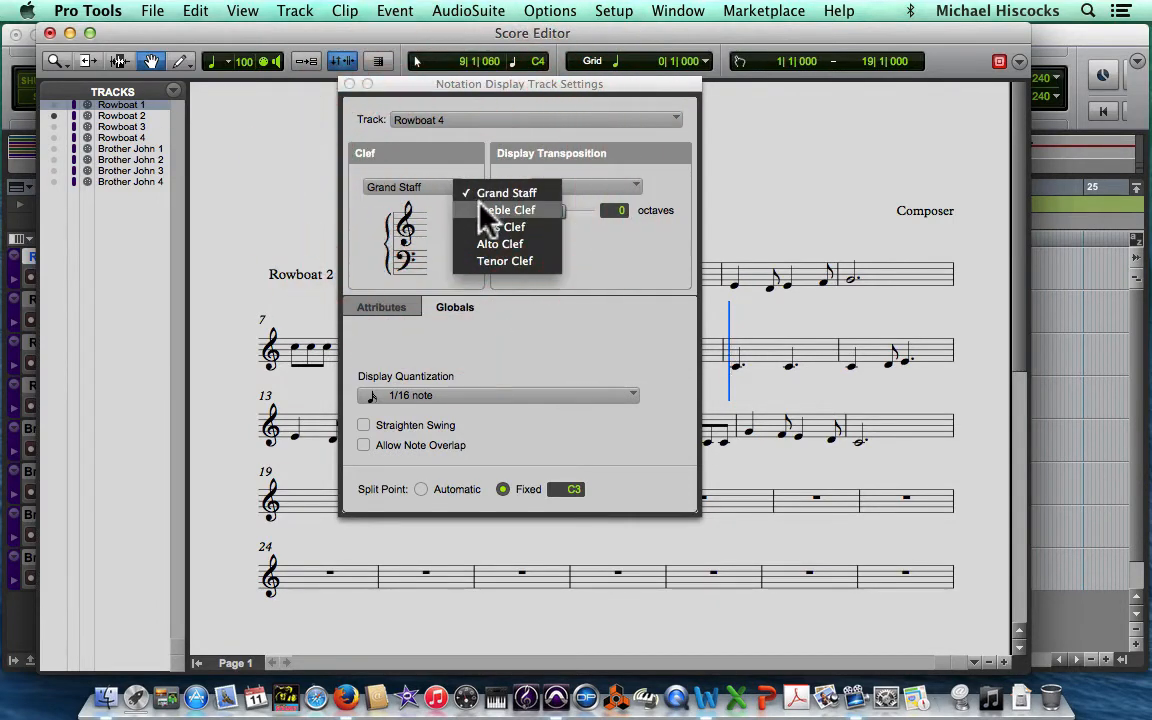
left_click(484, 210)
Step: Set the clef of the Brother John 1 and Brother John 2 tracks to Treble Clef
left_click(470, 120)
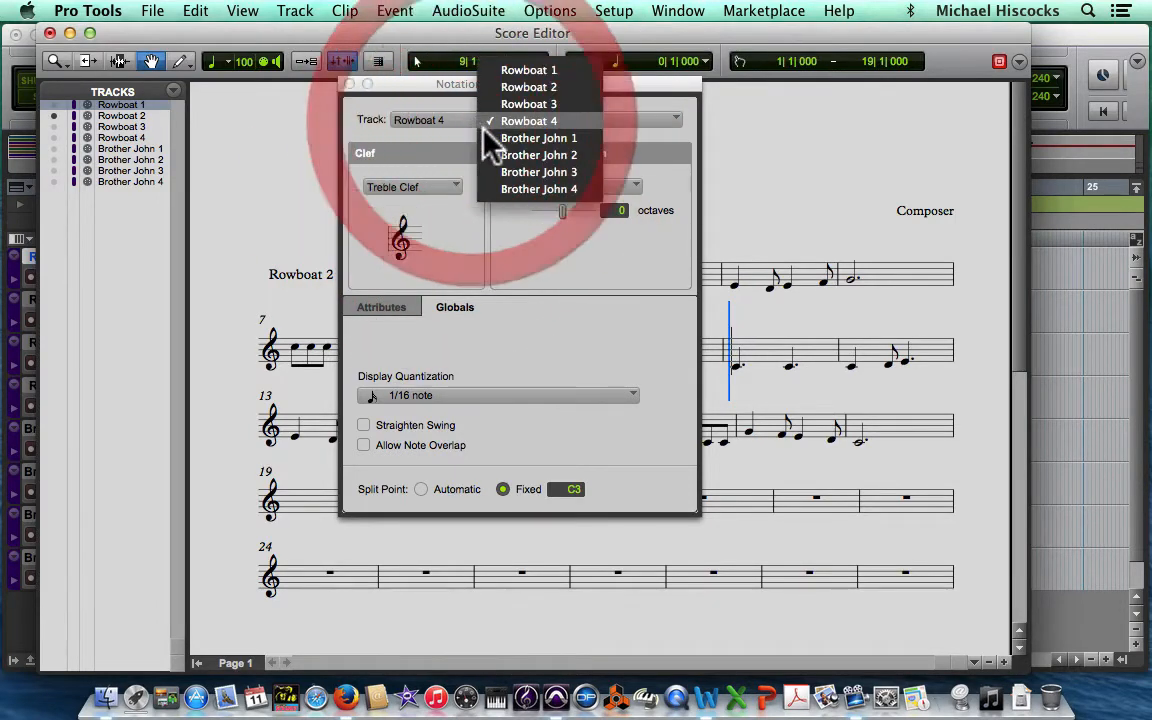
left_click(500, 138)
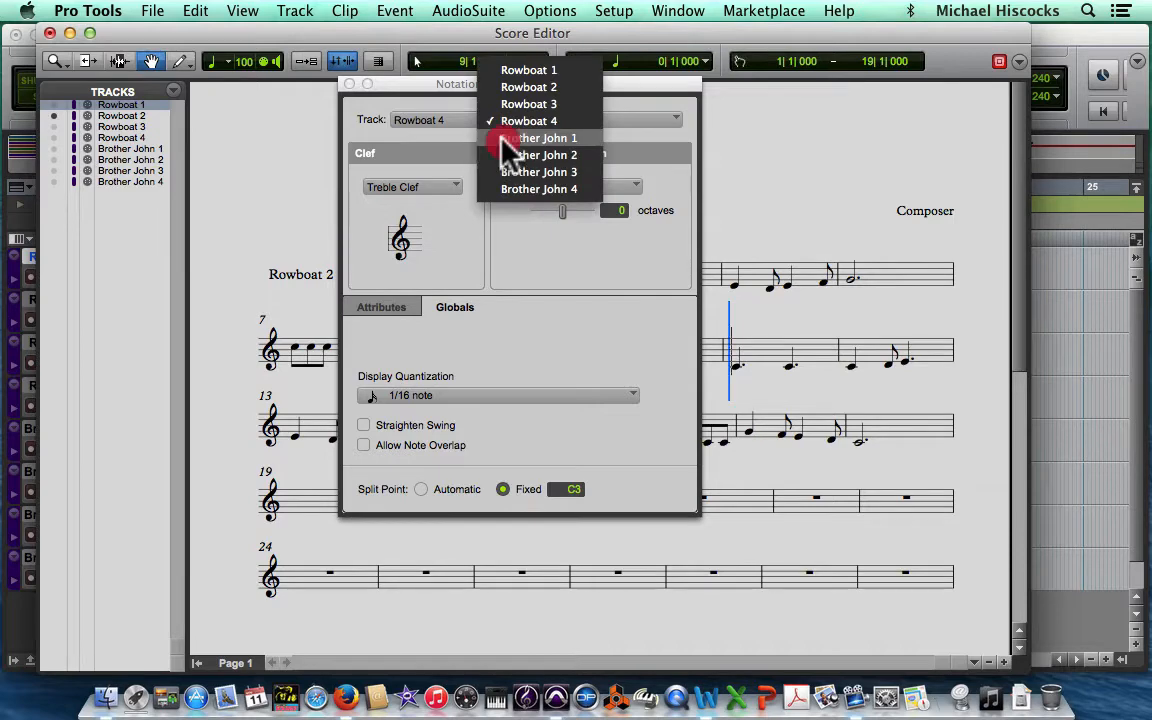
left_click(452, 188)
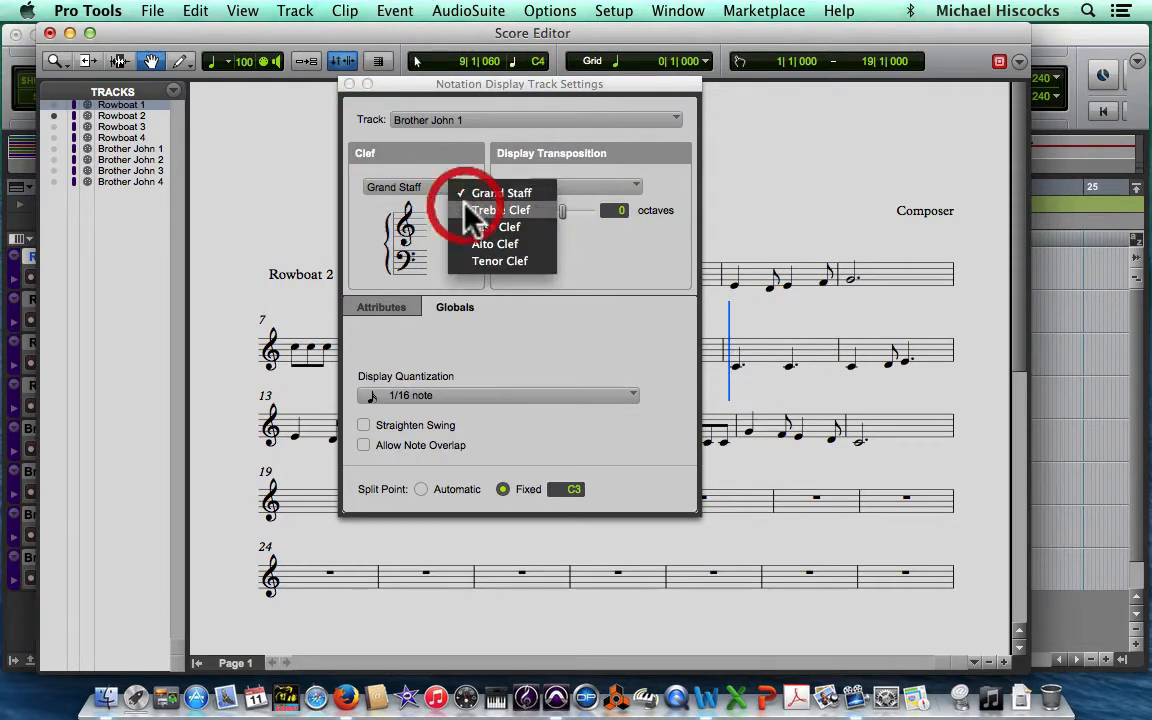
left_click(486, 210)
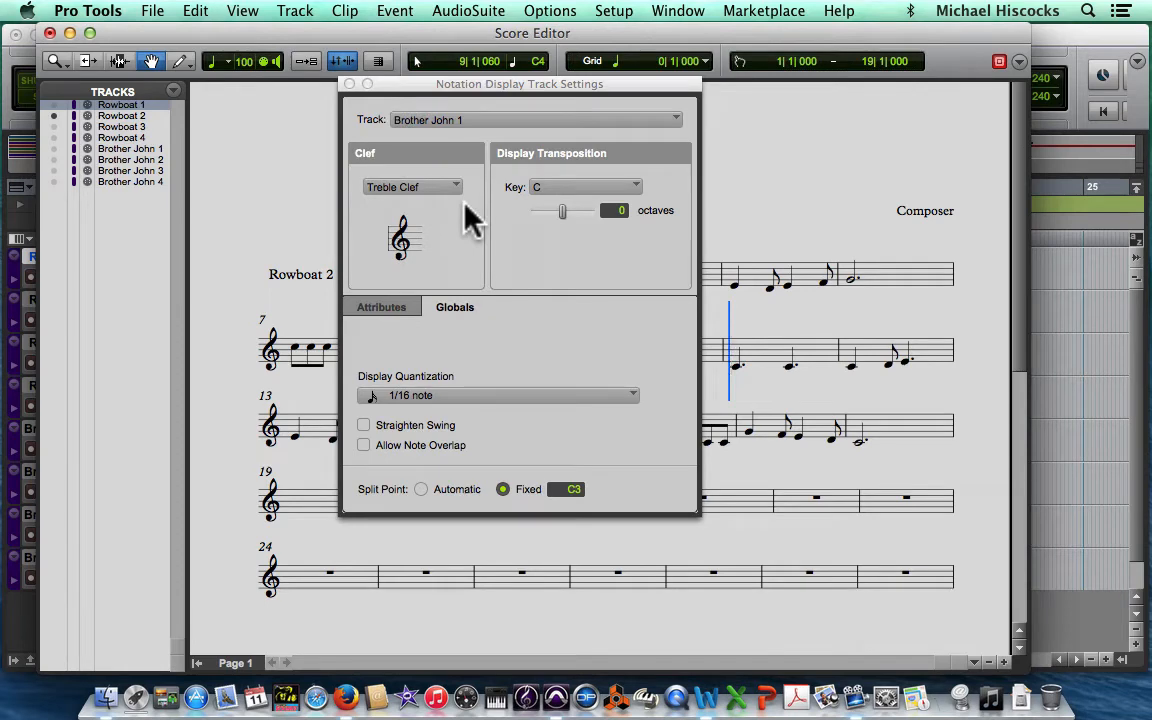
left_click(481, 128)
left_click(482, 137)
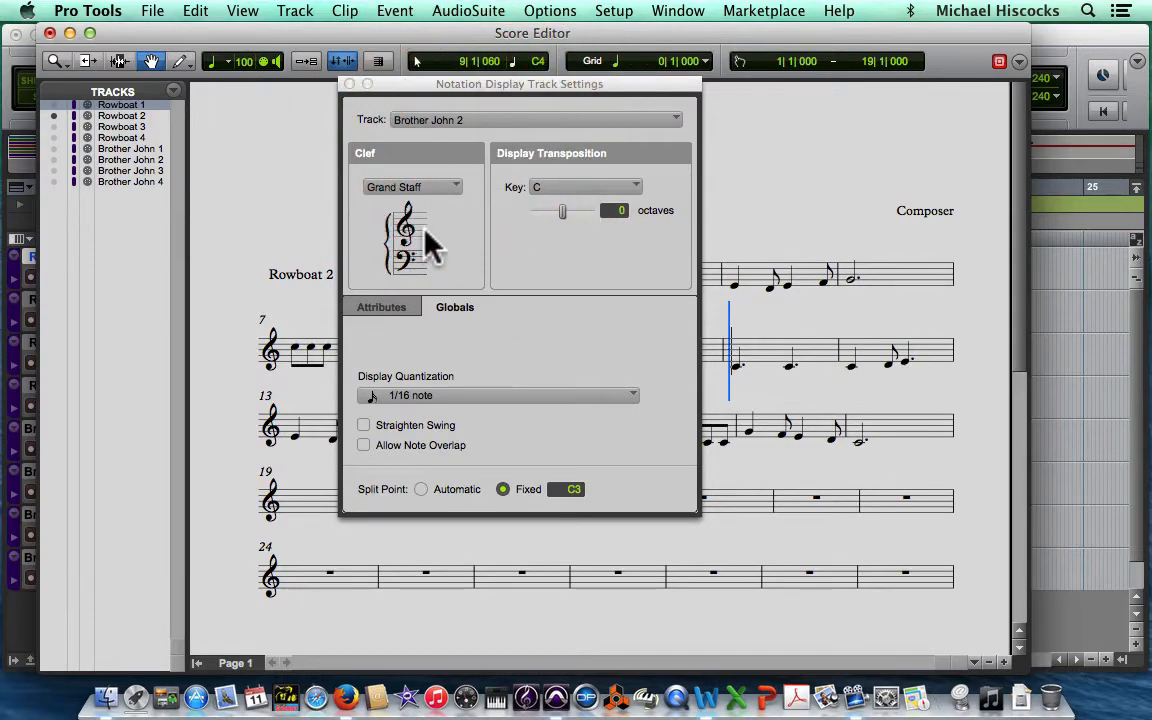
left_click(420, 187)
left_click(440, 209)
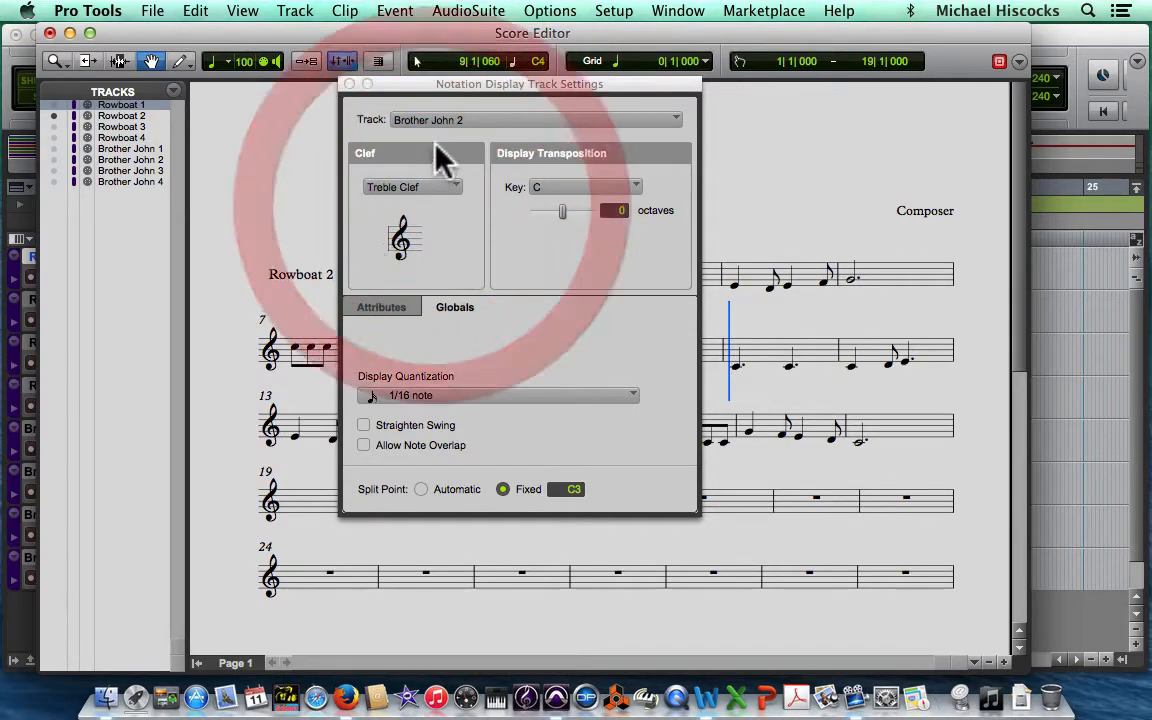
Step: Set the clef of the Brother John 3 and Brother John 4 tracks to Treble Clef, and close the notation settings and score
left_click(445, 121)
left_click(455, 145)
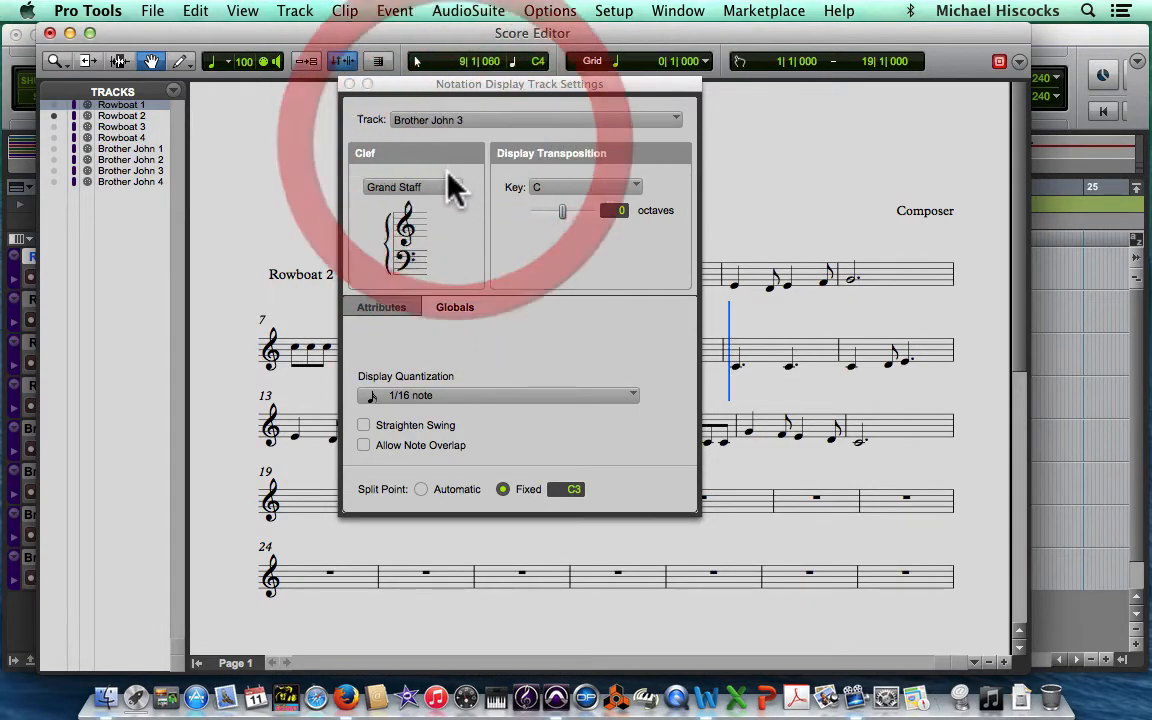
left_click(452, 188)
left_click(462, 210)
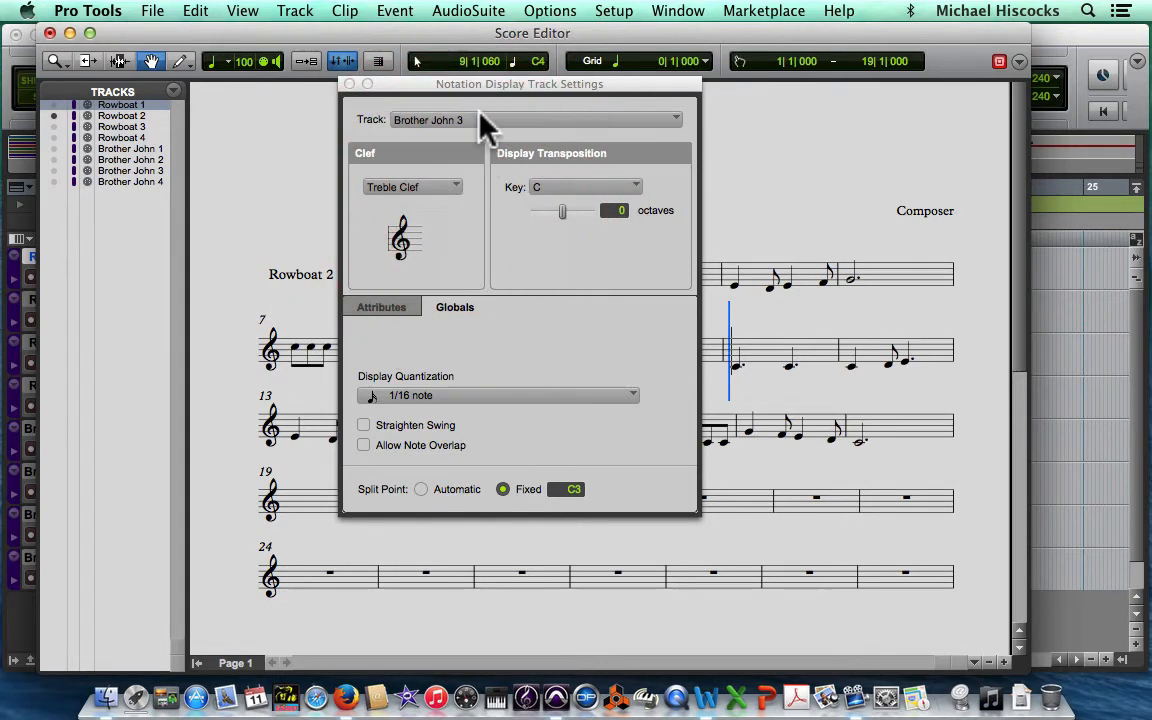
left_click(482, 119)
left_click(508, 141)
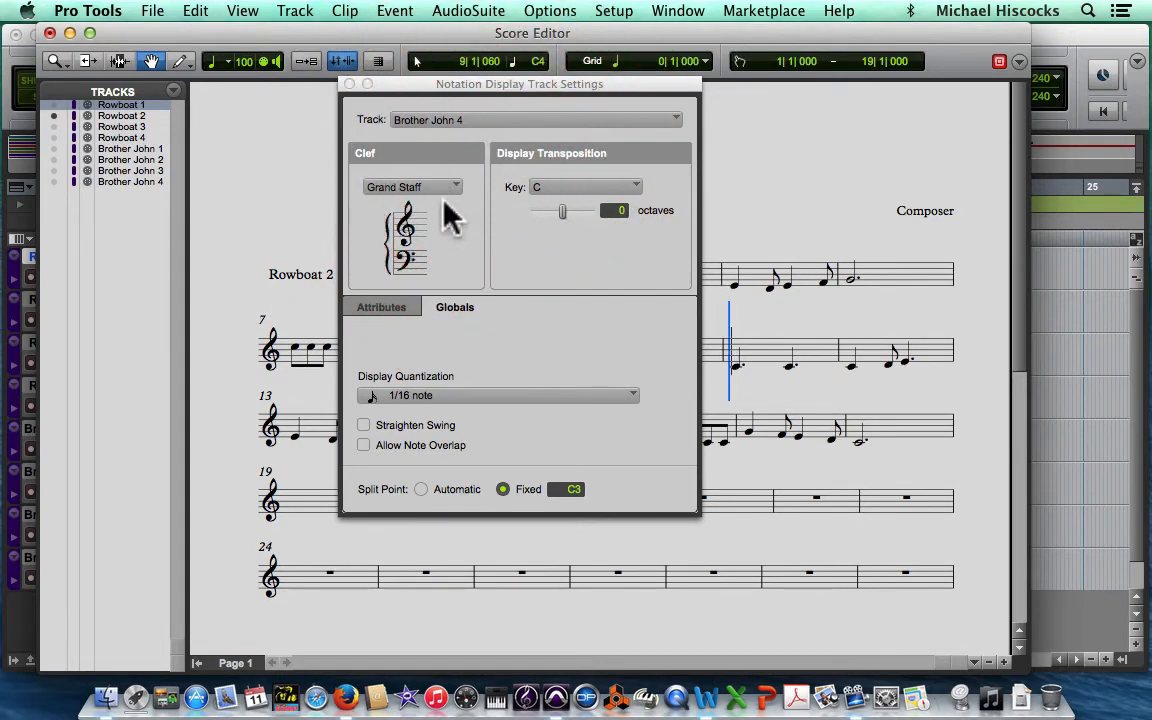
left_click(443, 191)
left_click(448, 212)
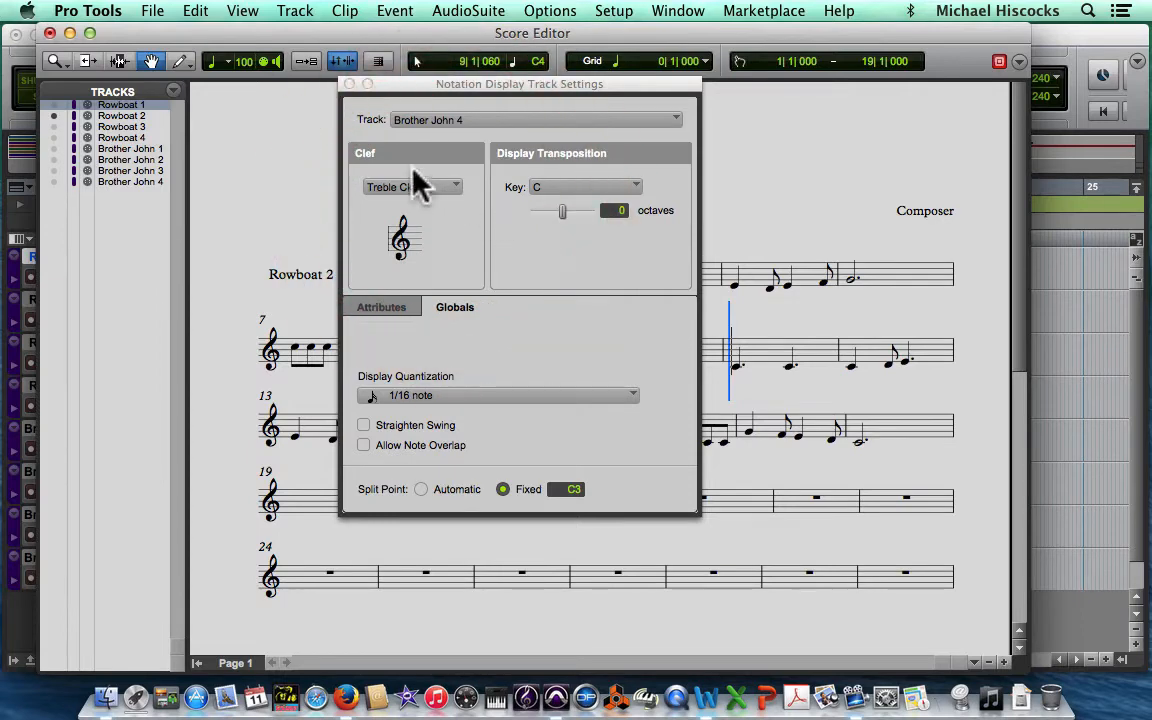
left_click(349, 84)
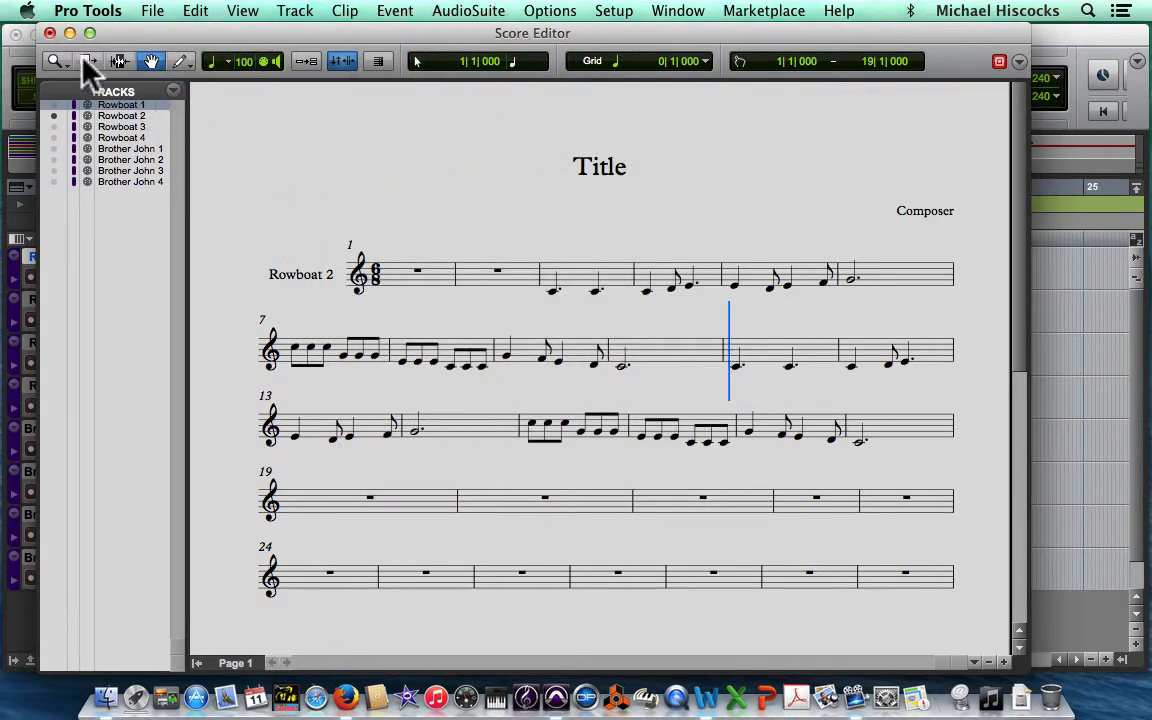
left_click(48, 33)
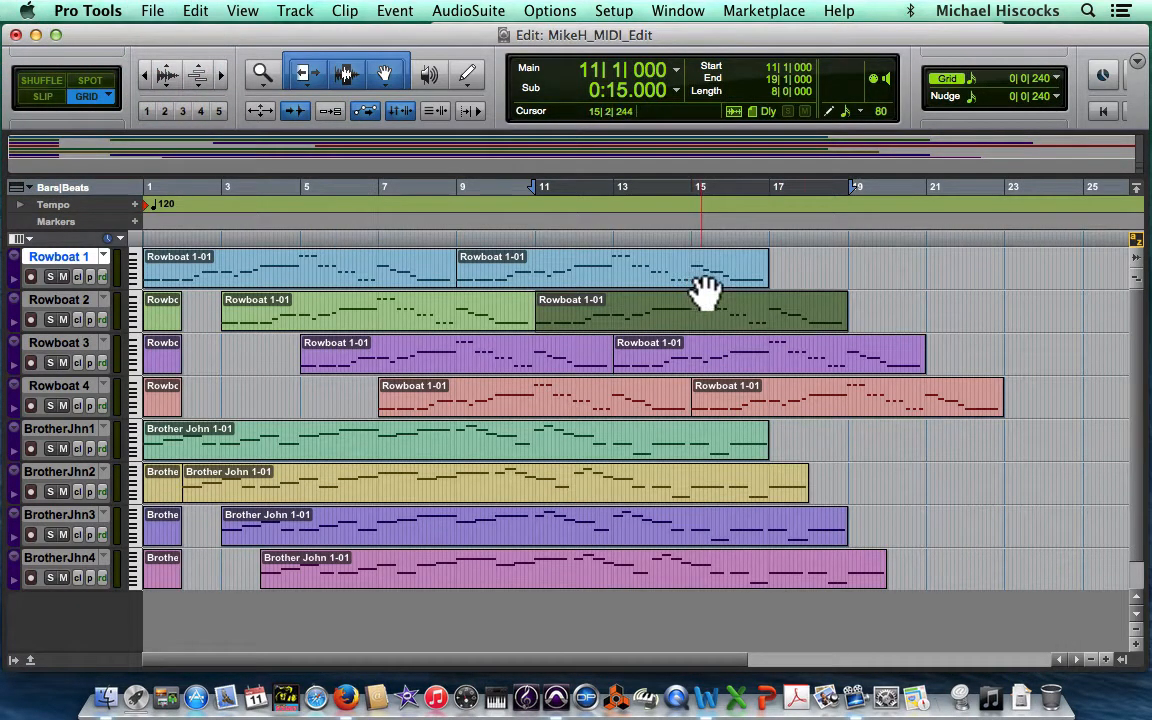
Step: Reopen the Score Editor to view which tracks it shows for the current selection, and close it
left_click(933, 288)
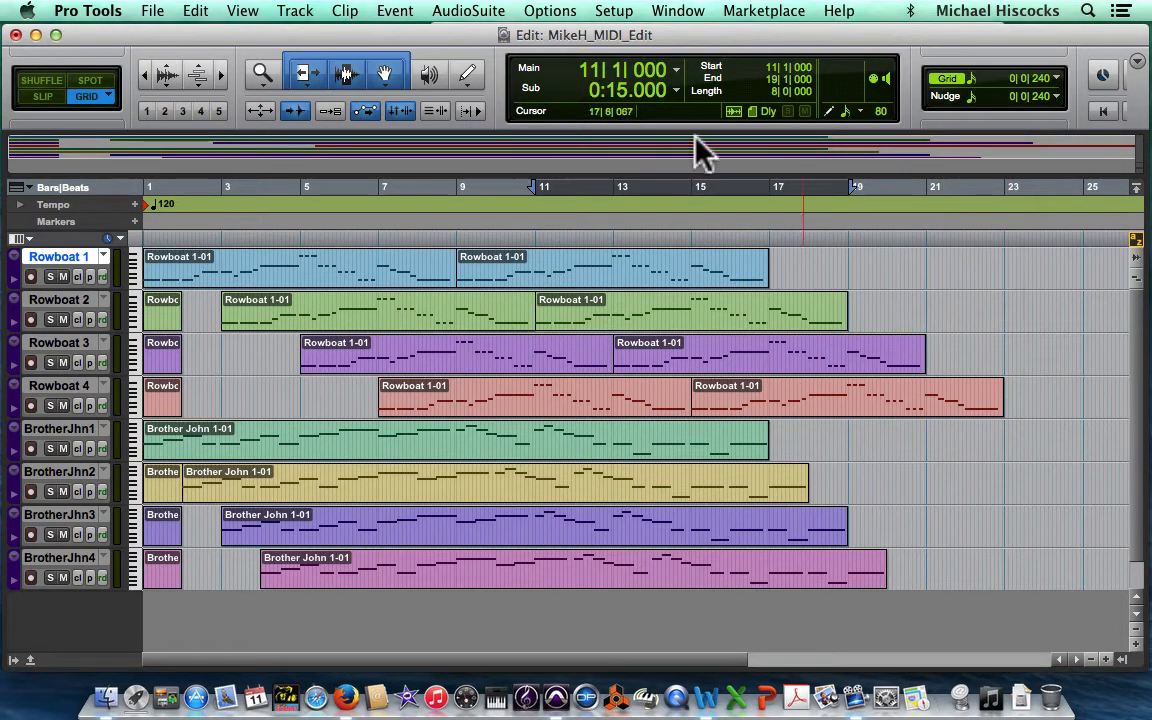
left_click(680, 12)
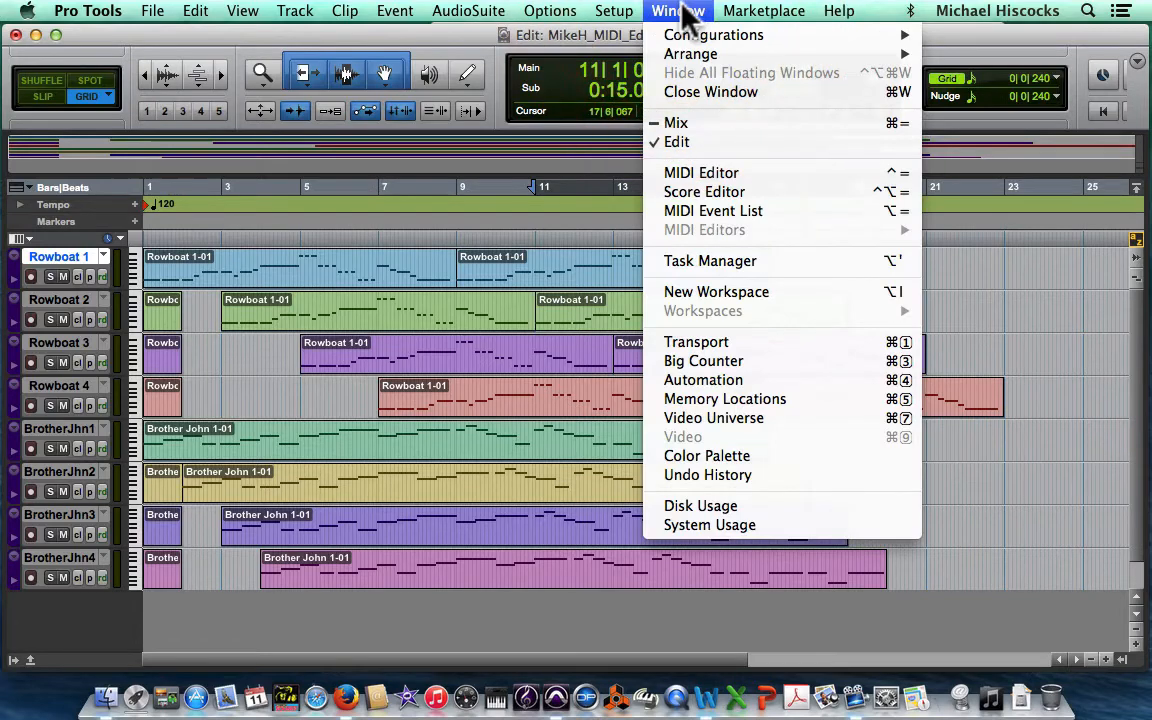
left_click(733, 195)
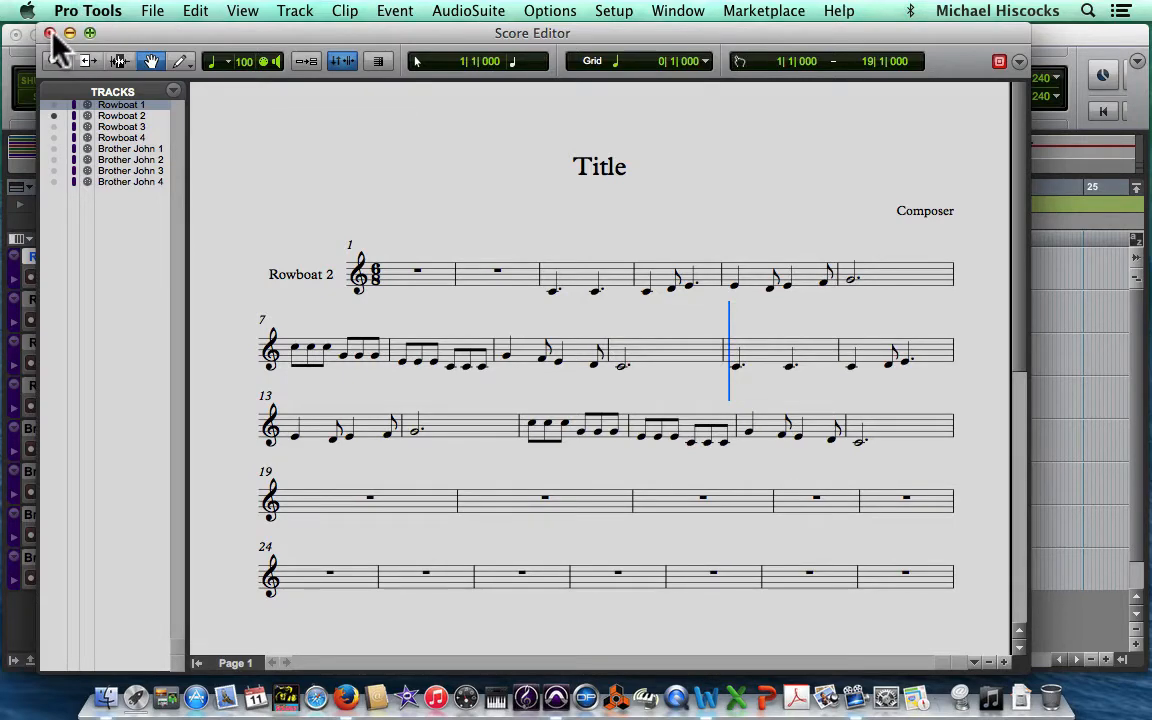
left_click(49, 33)
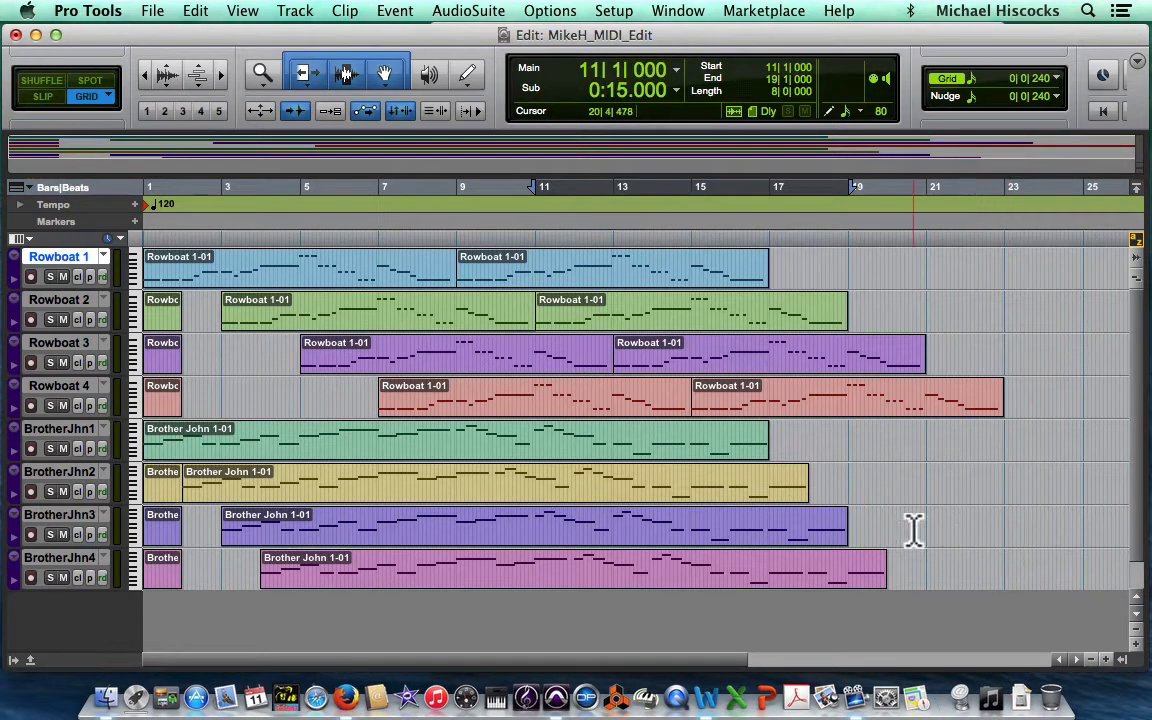
Step: Select bars 1 to 23 across all eight tracks with the Selector tool and open them in the Score Editor
left_click(347, 76)
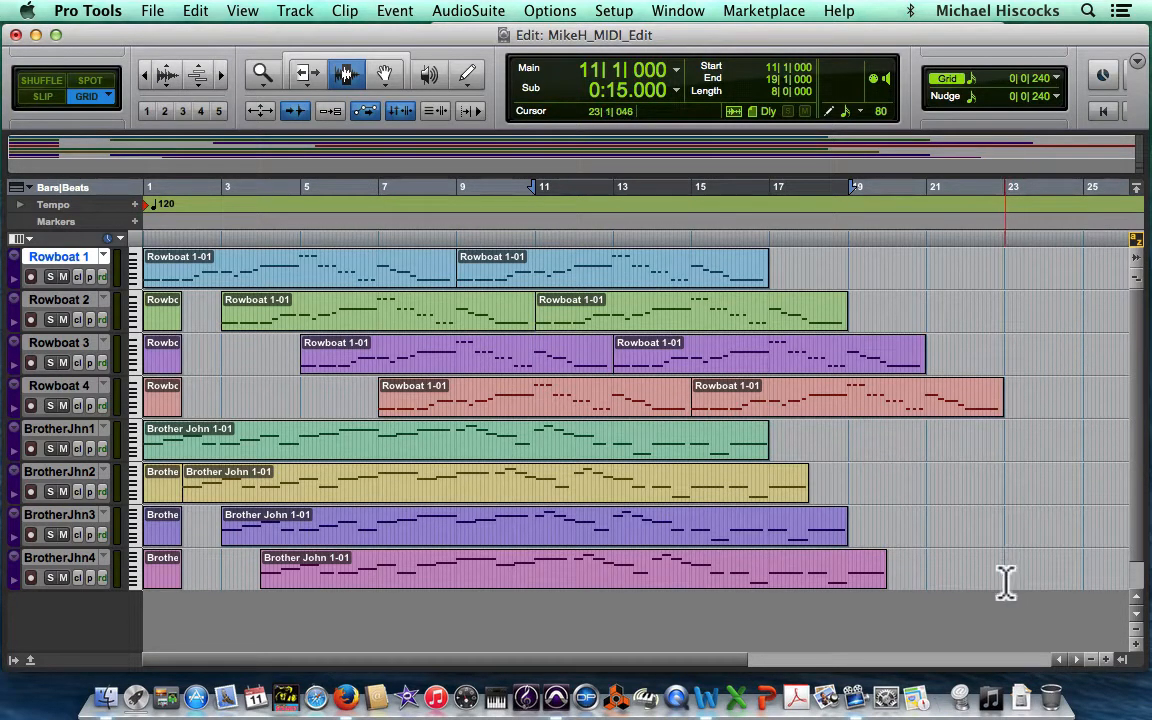
left_click_drag(1005, 582, 149, 247)
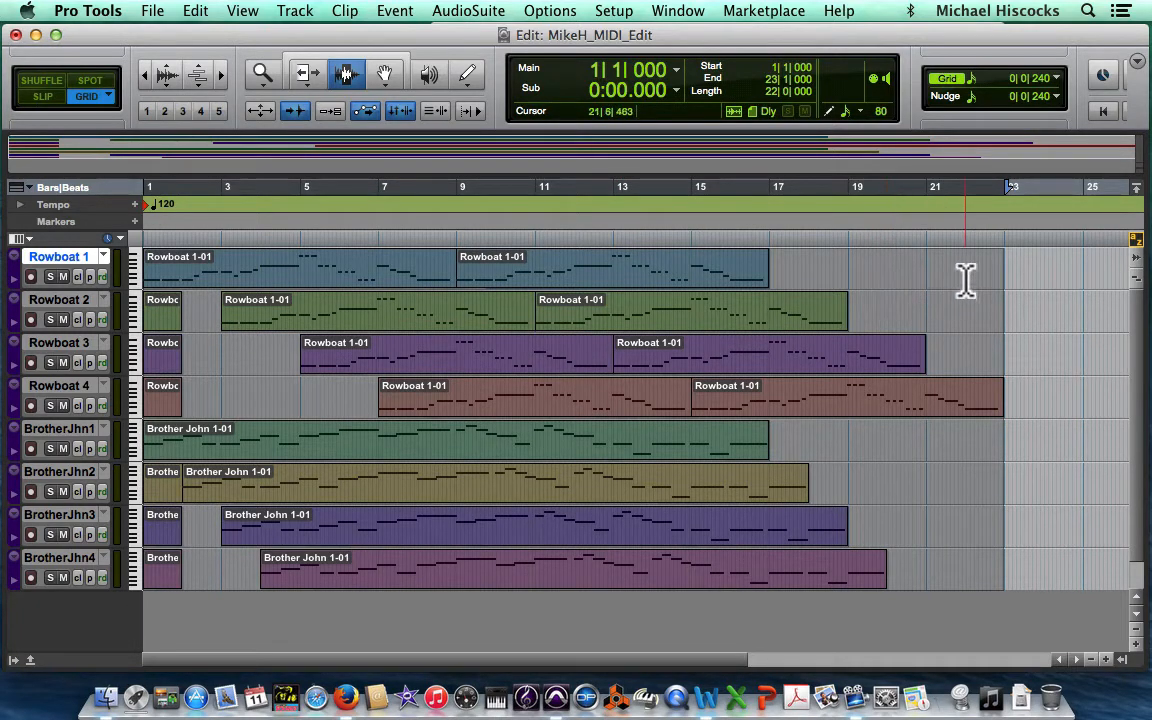
left_click(678, 11)
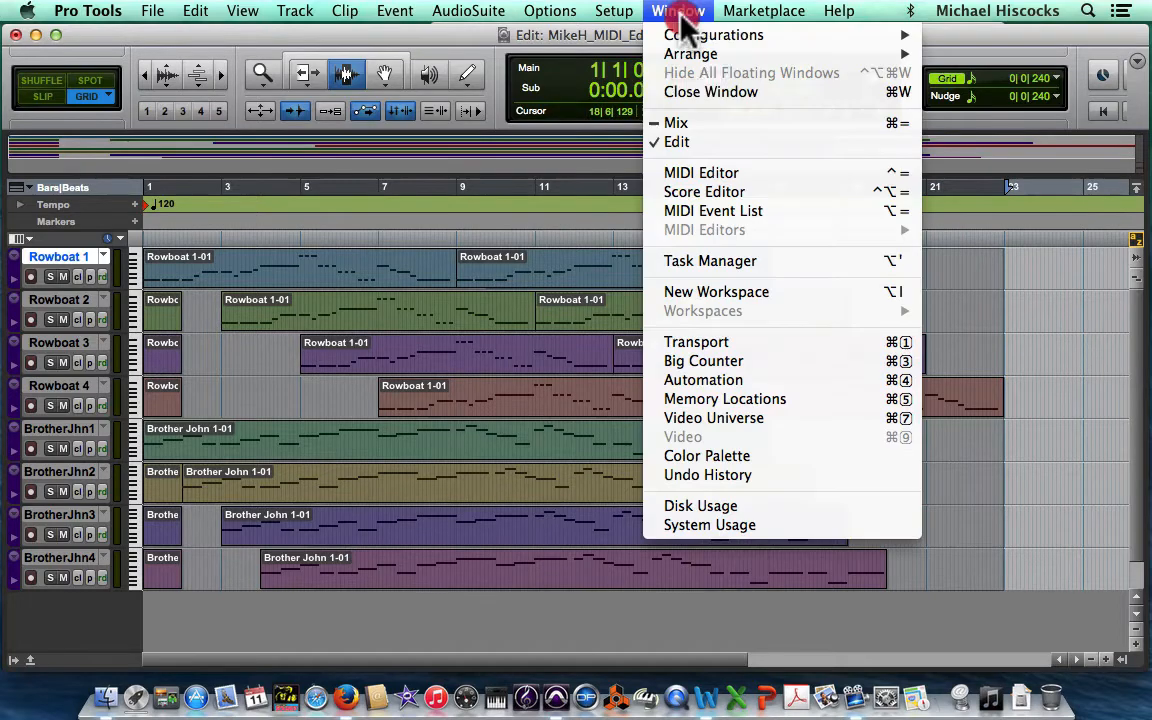
left_click(714, 192)
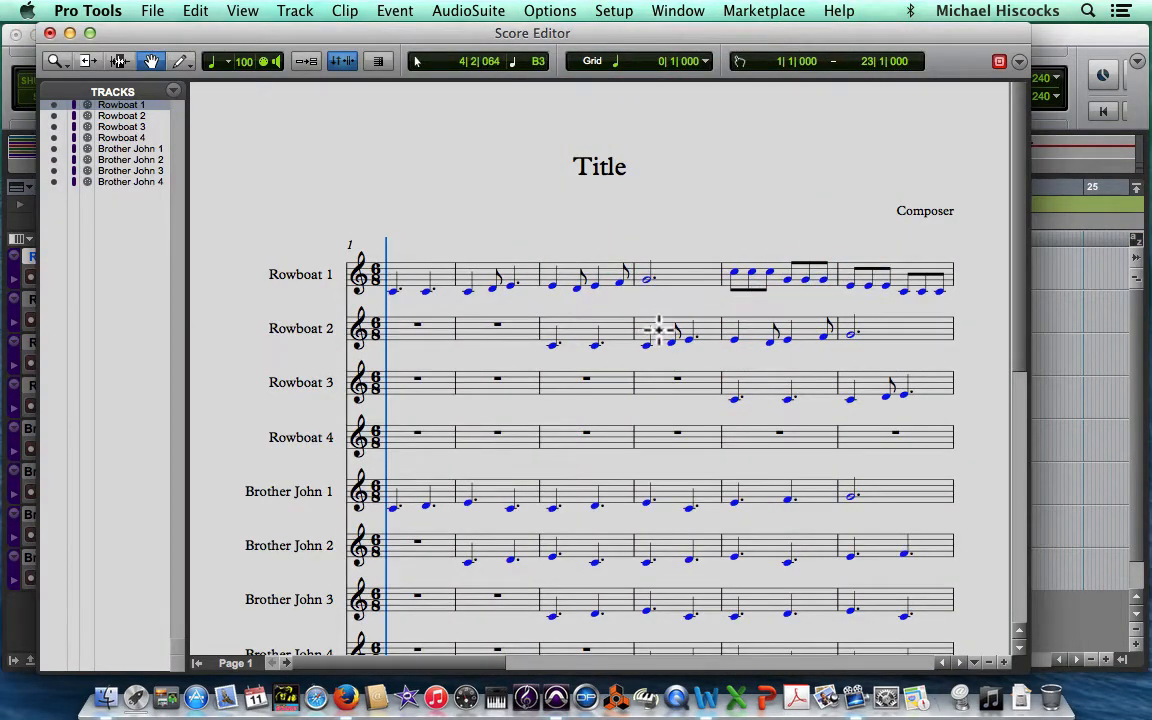
Step: Look through both pages of the eight-track score from the first bar to the last system, and close the Score Editor
scroll(659, 320, "down", 3)
scroll(659, 312, "down", 1)
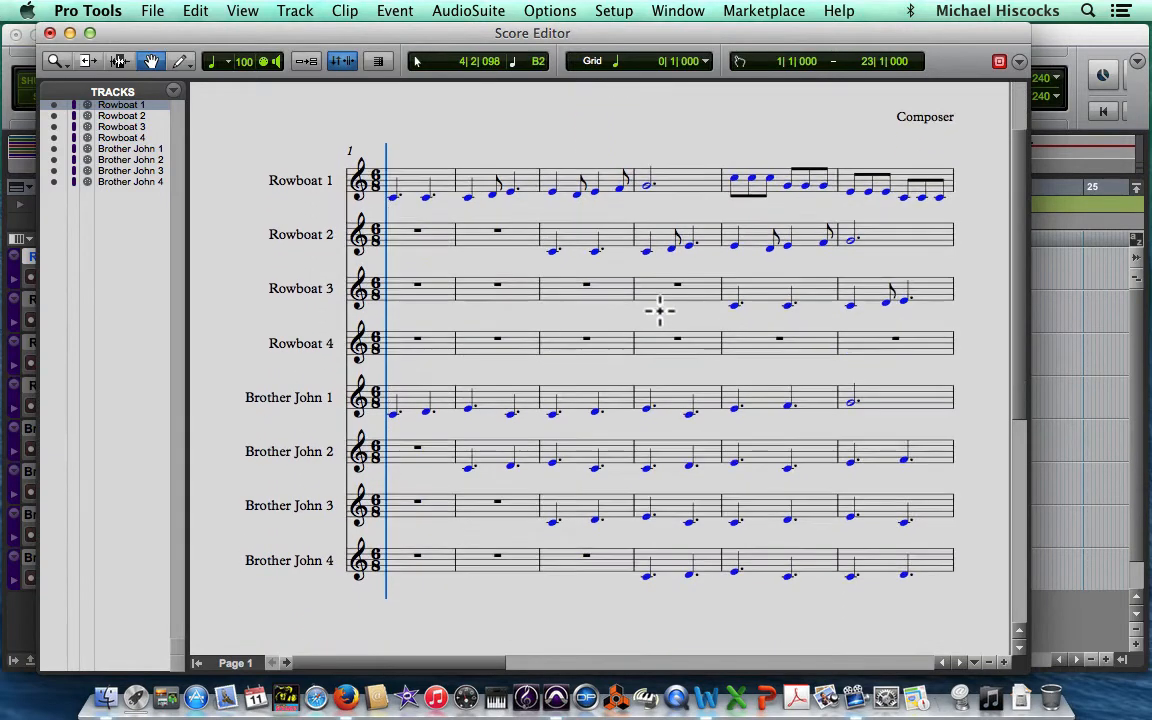
scroll(659, 312, "up", 1)
scroll(659, 312, "right", 2)
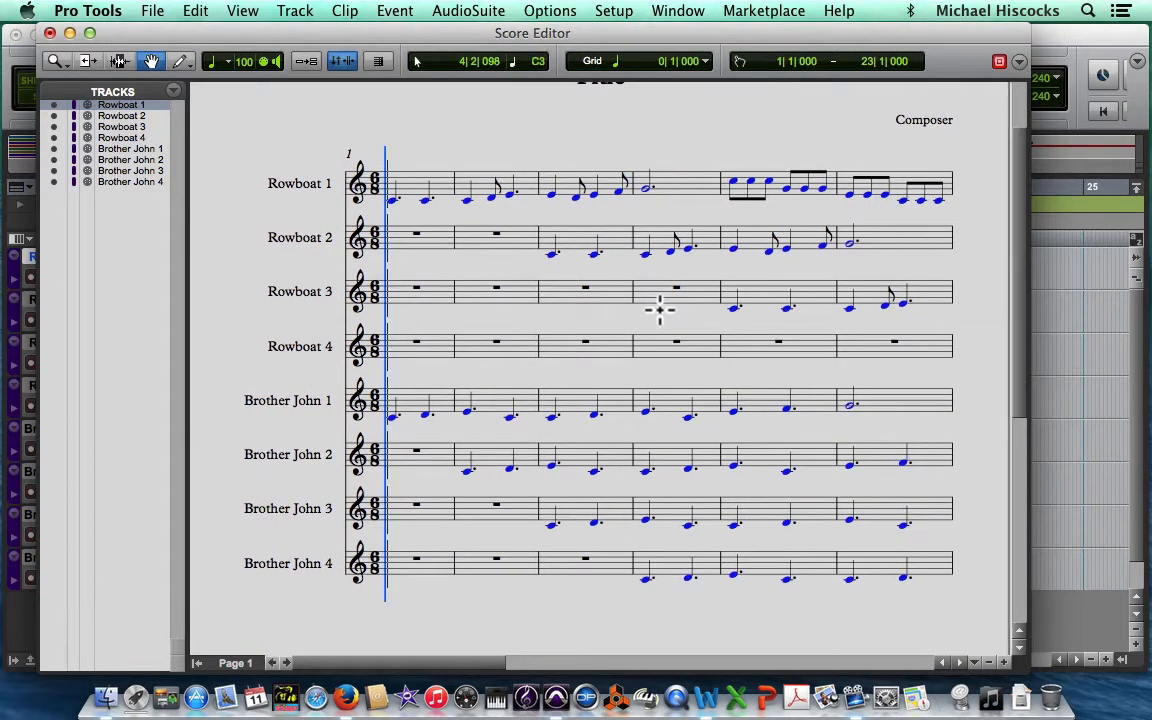
scroll(659, 310, "right", 10)
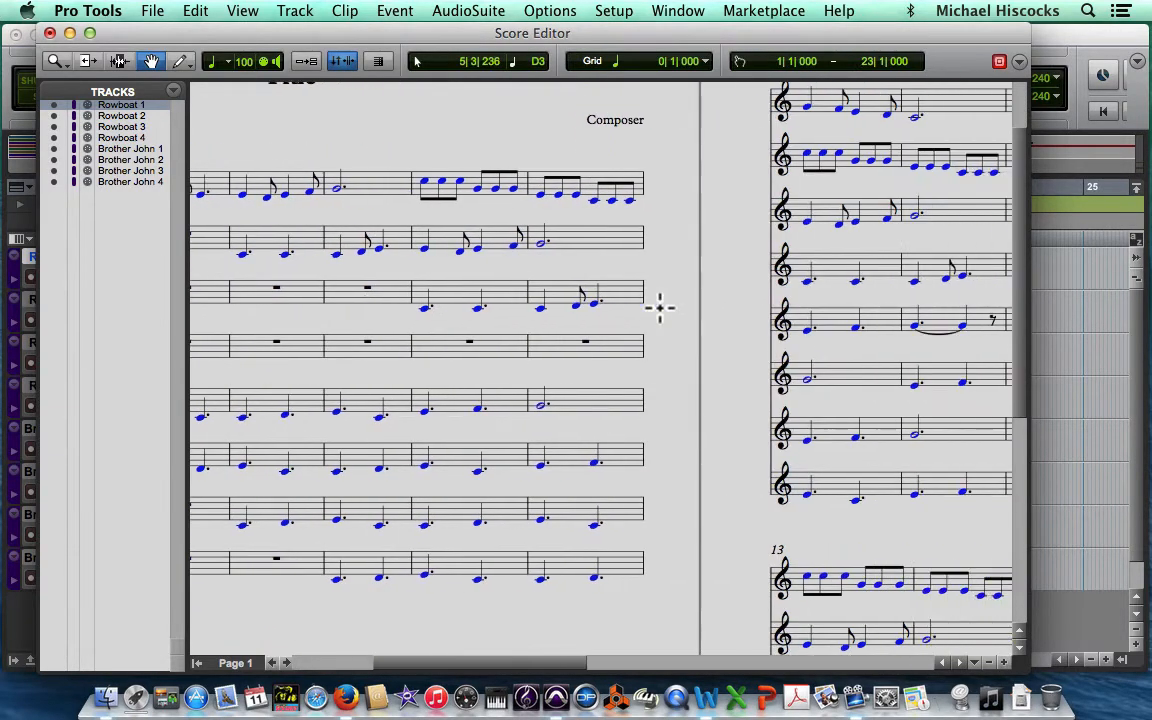
scroll(659, 310, "up", 5)
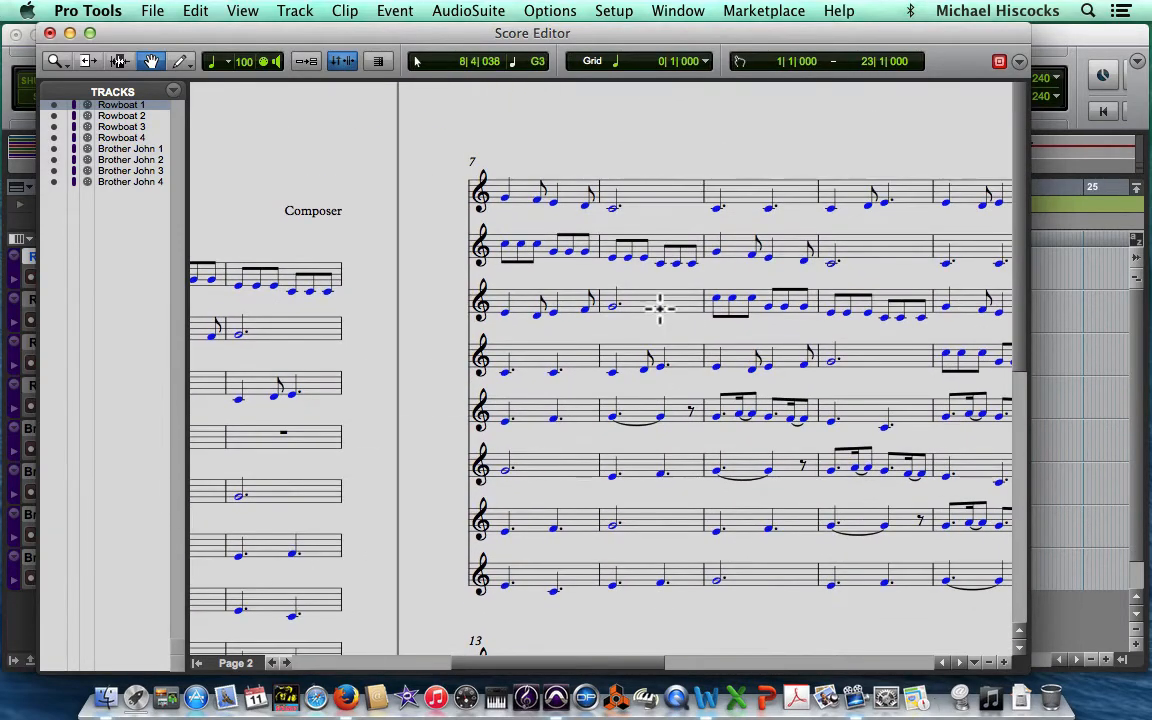
scroll(659, 310, "right", 2)
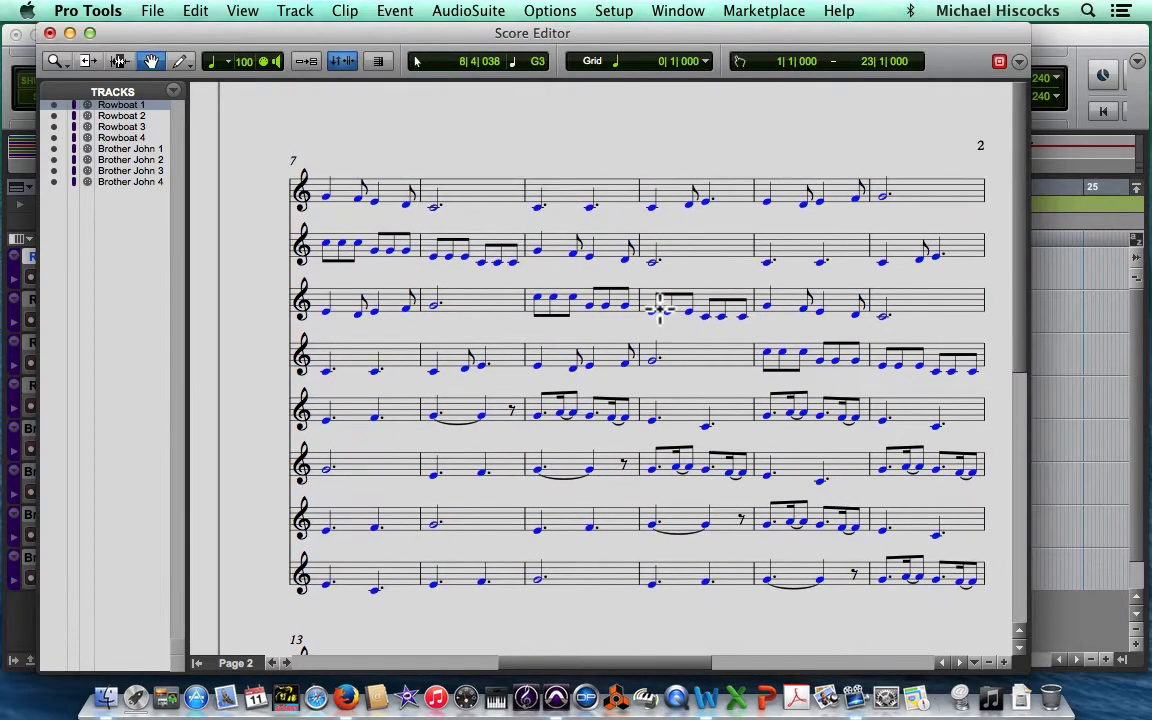
scroll(659, 310, "down", 2)
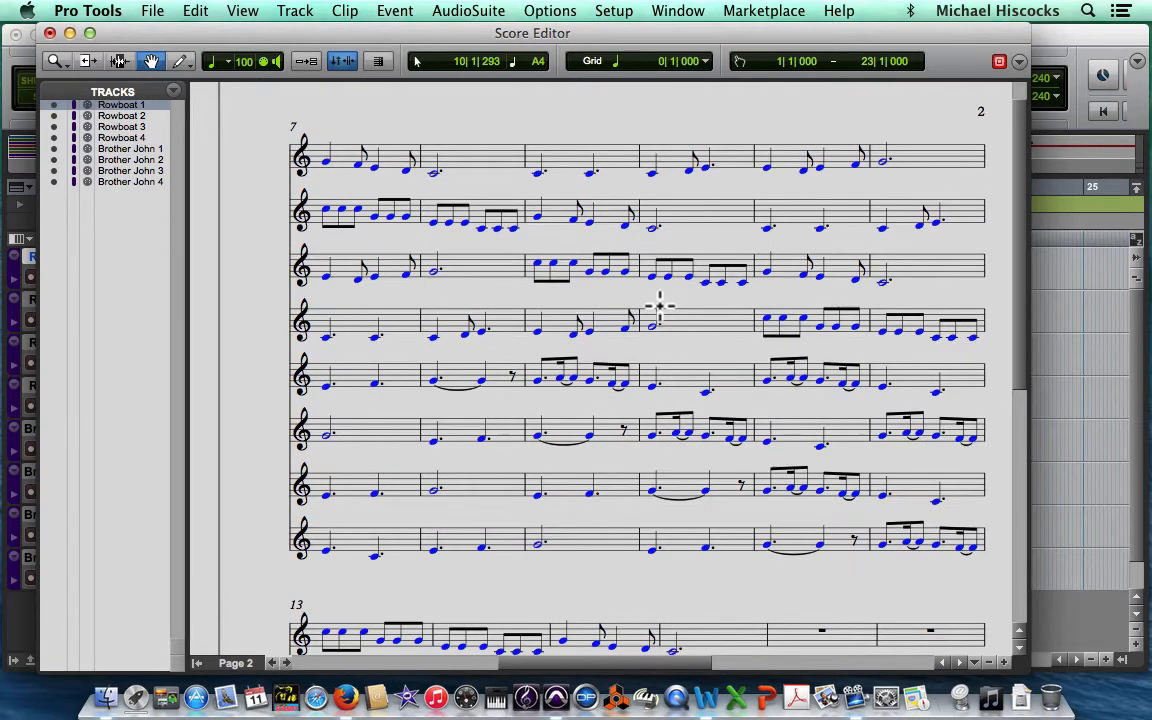
scroll(659, 305, "down", 6)
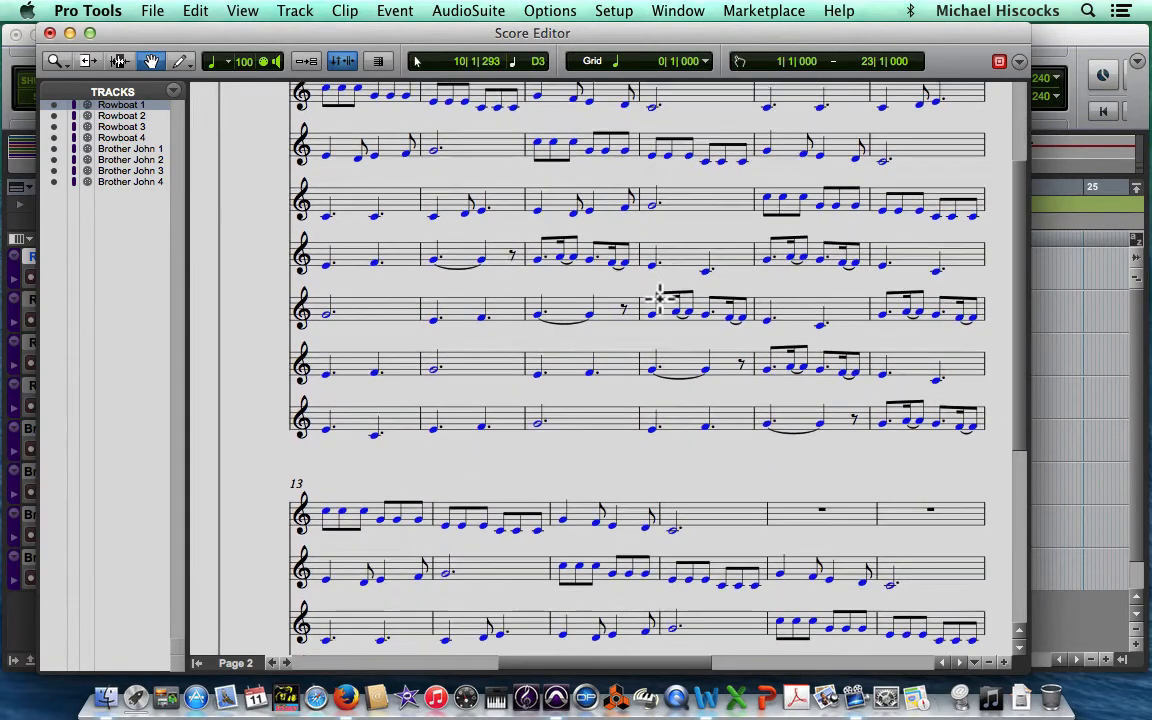
scroll(659, 298, "down", 9)
scroll(660, 297, "right", 1)
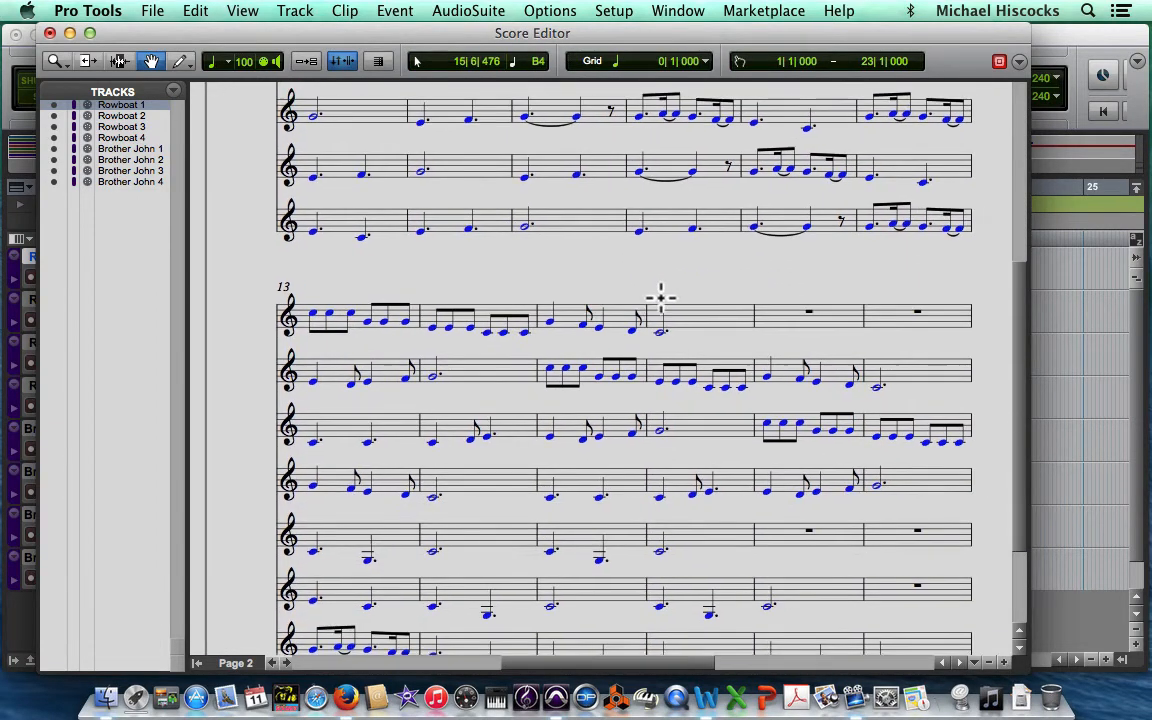
scroll(660, 297, "down", 7)
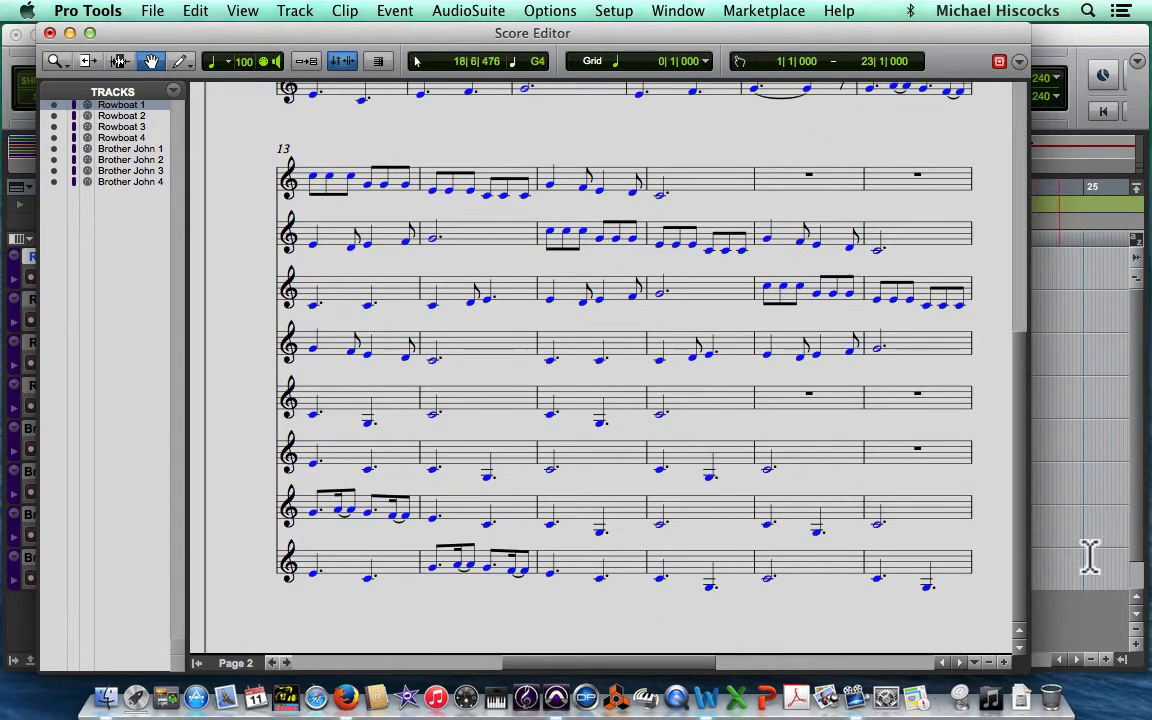
scroll(460, 317, "up", 3)
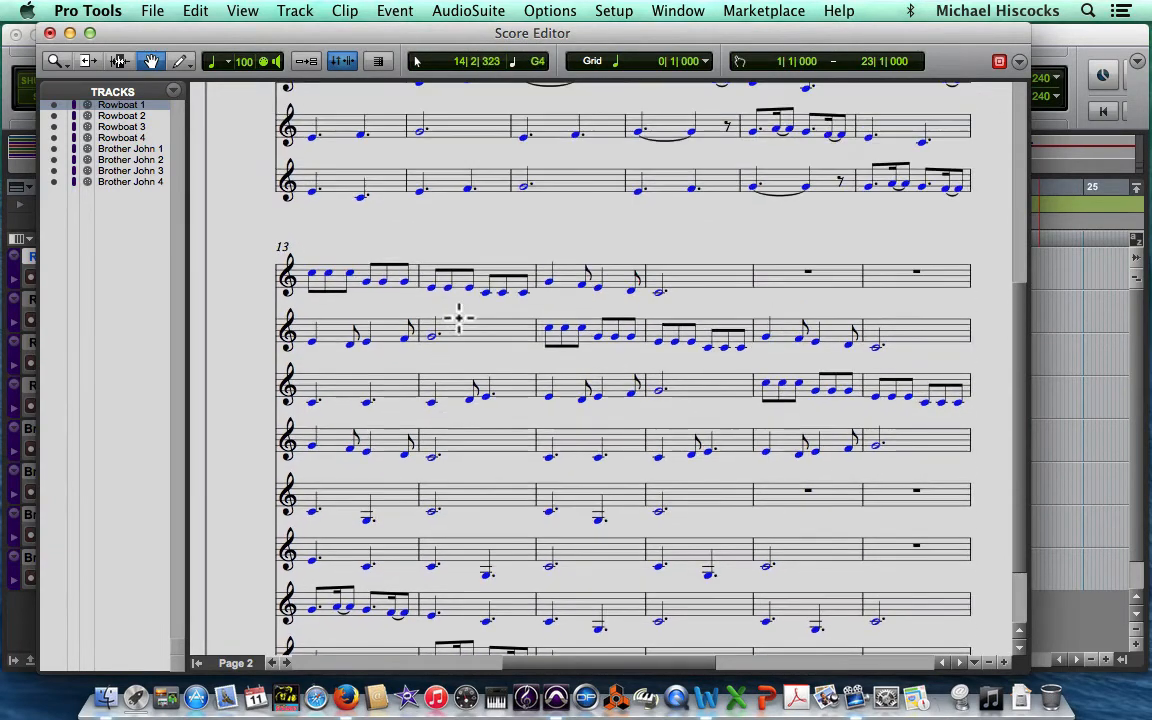
scroll(458, 318, "left", 10)
scroll(452, 317, "up", 2)
scroll(452, 317, "up", 5)
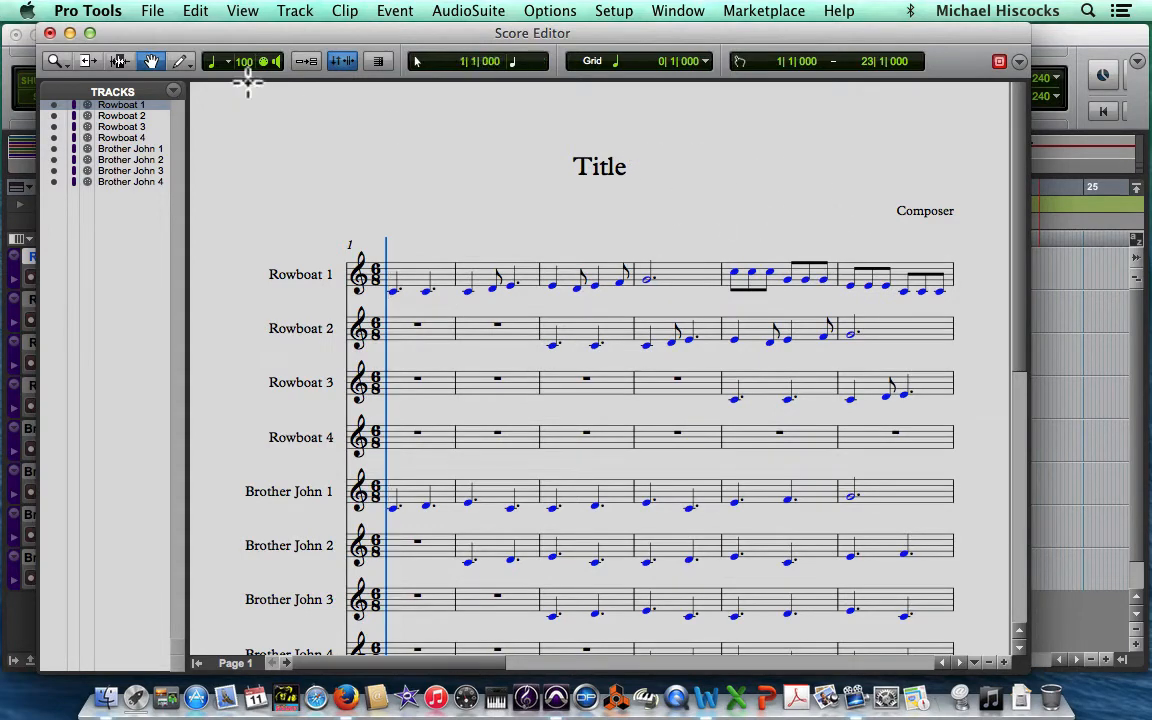
left_click(49, 34)
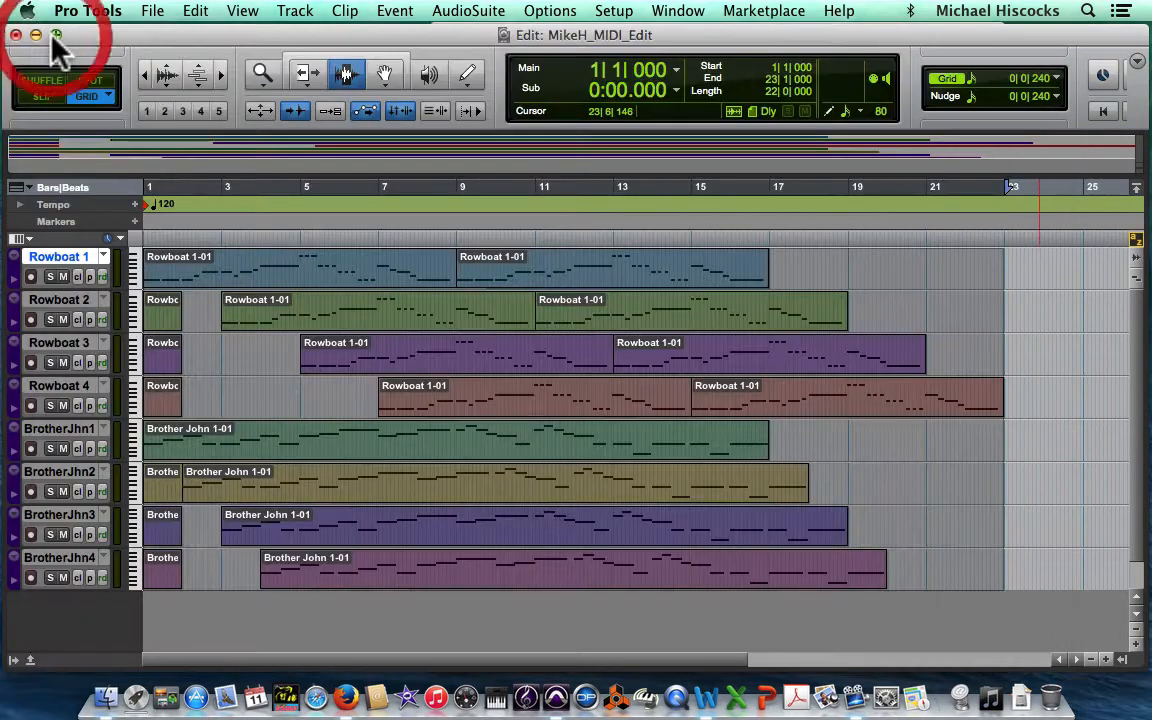
Step: Open the Score Setup settings and set the score's title to Rowboat
left_click(153, 12)
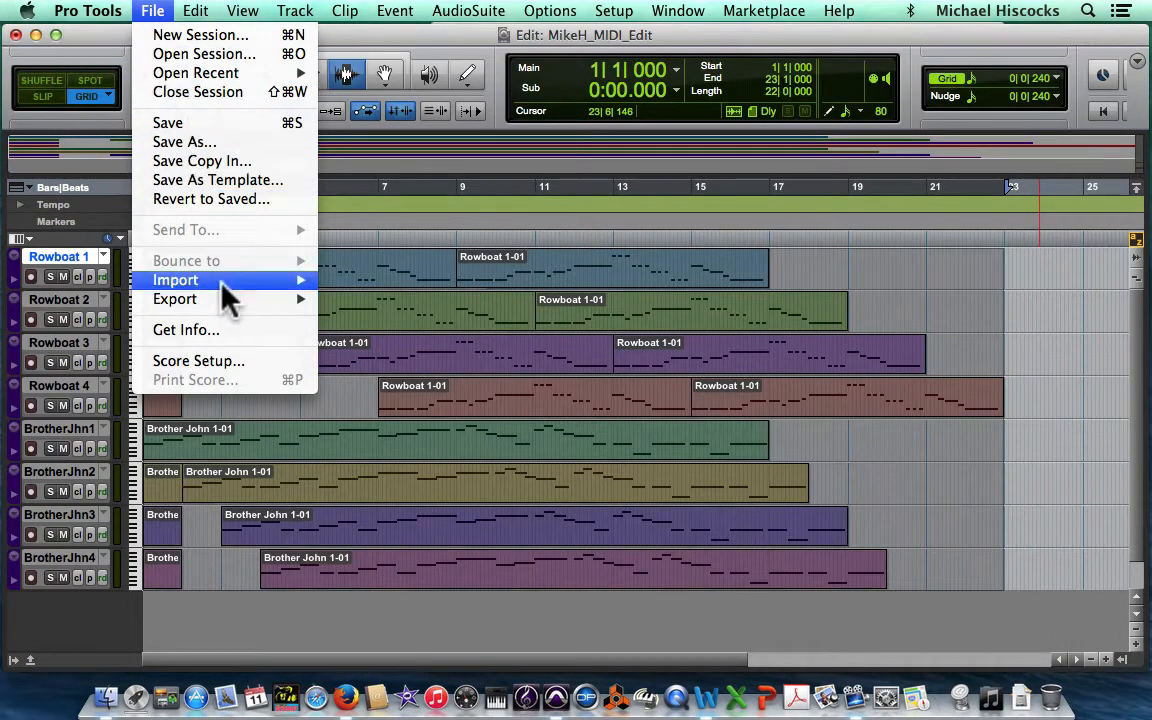
left_click(231, 362)
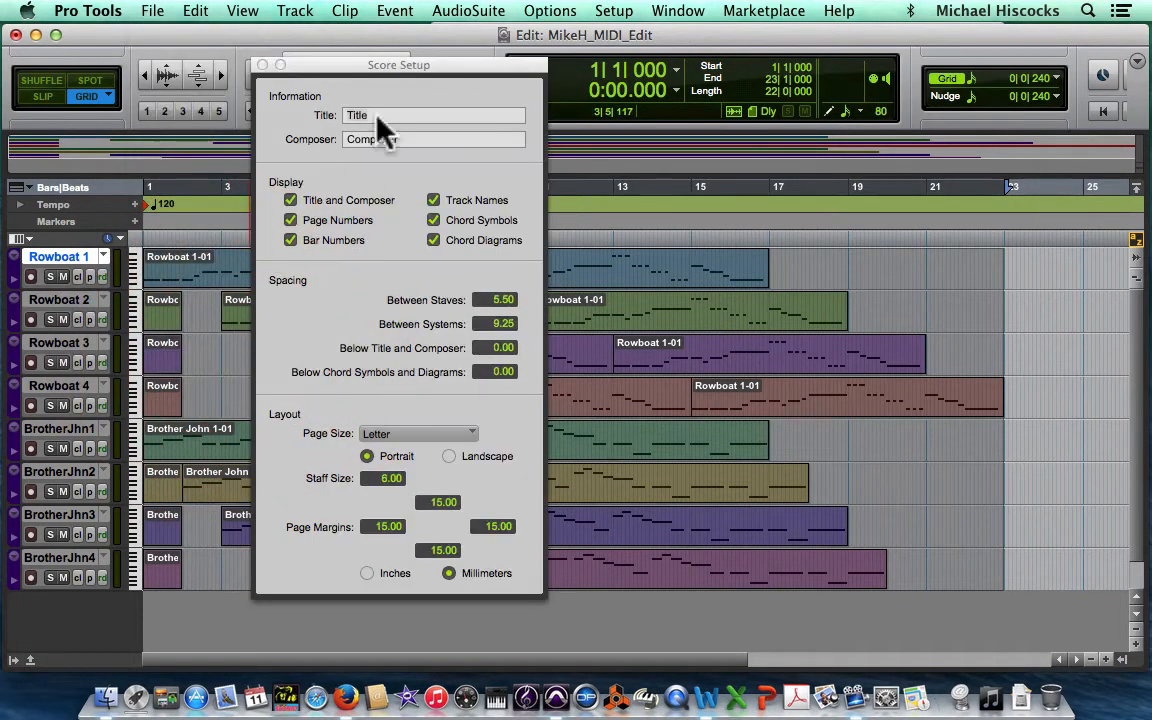
left_click_drag(391, 68, 397, 34)
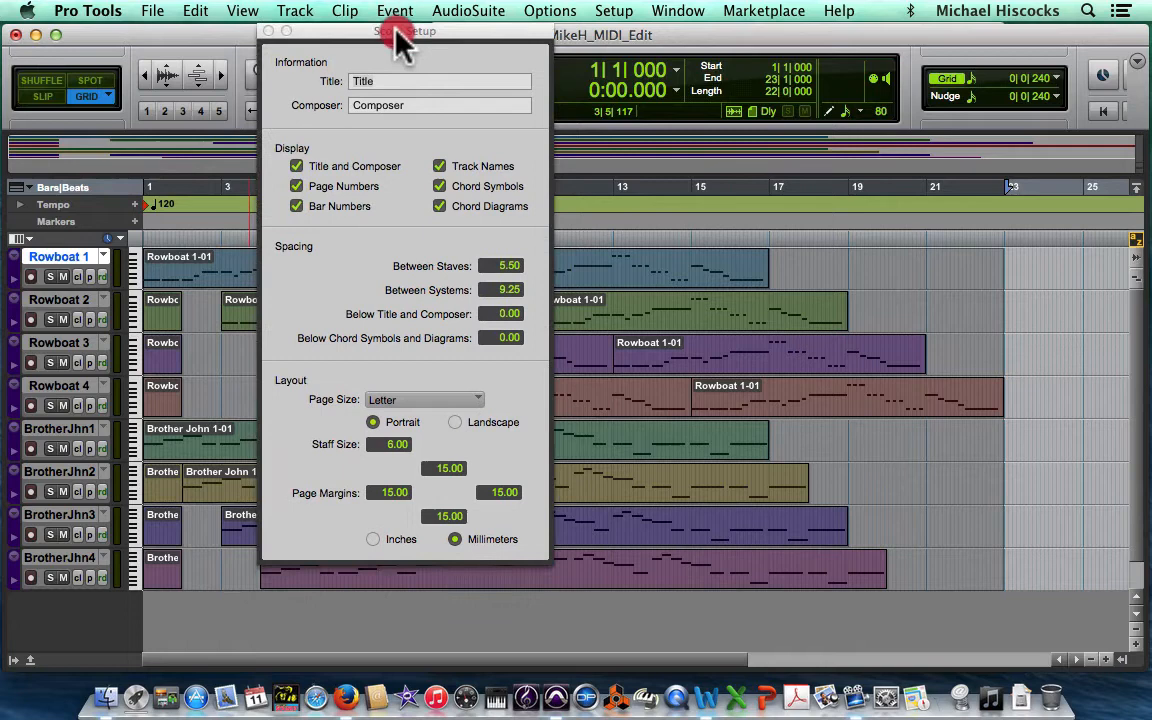
left_click(371, 80)
key("BackSpace")
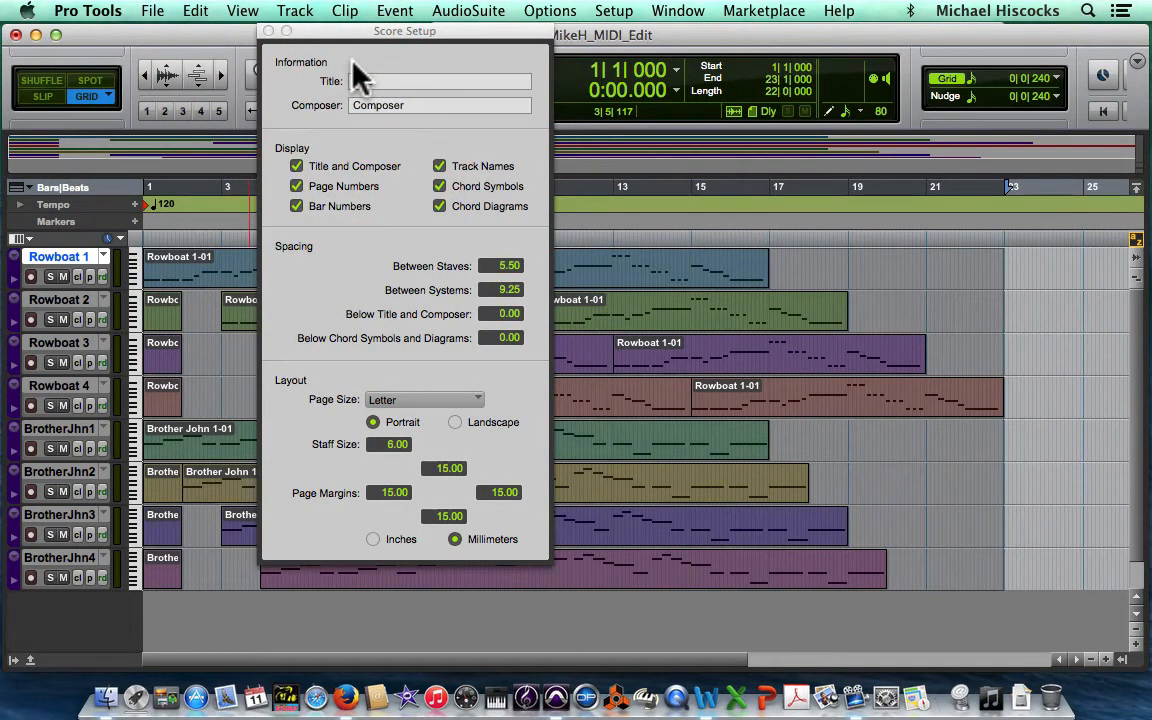
type("R")
left_click(371, 80)
double_click(371, 80)
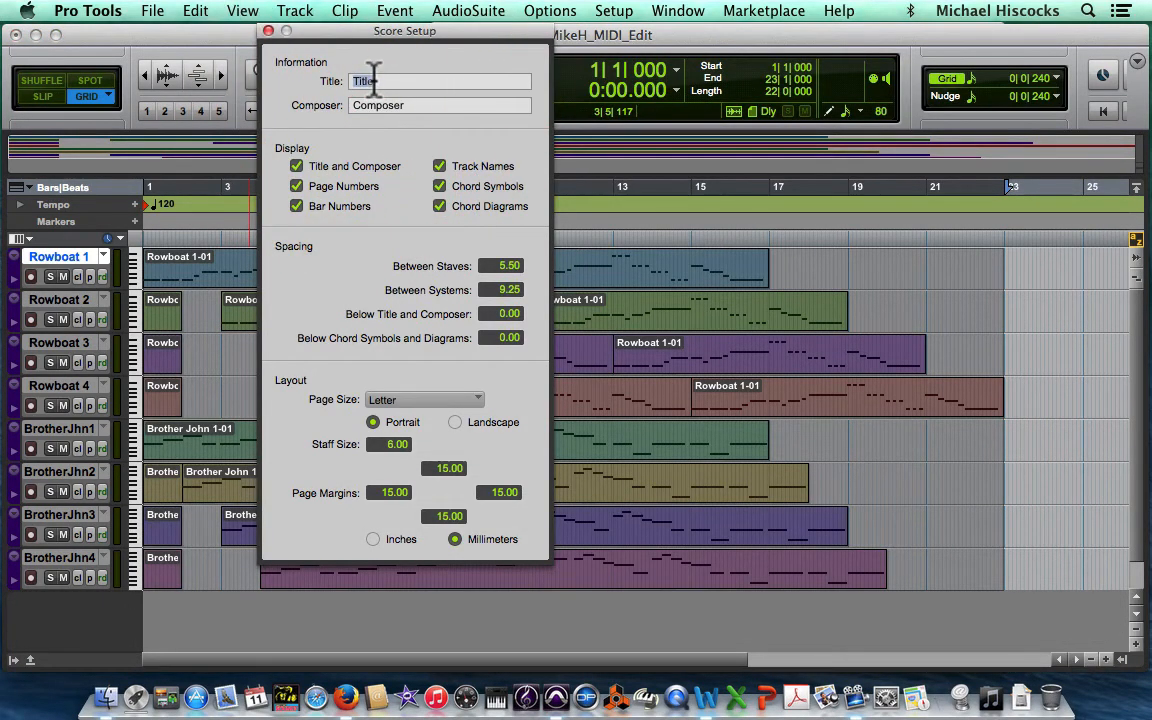
type("Rowb")
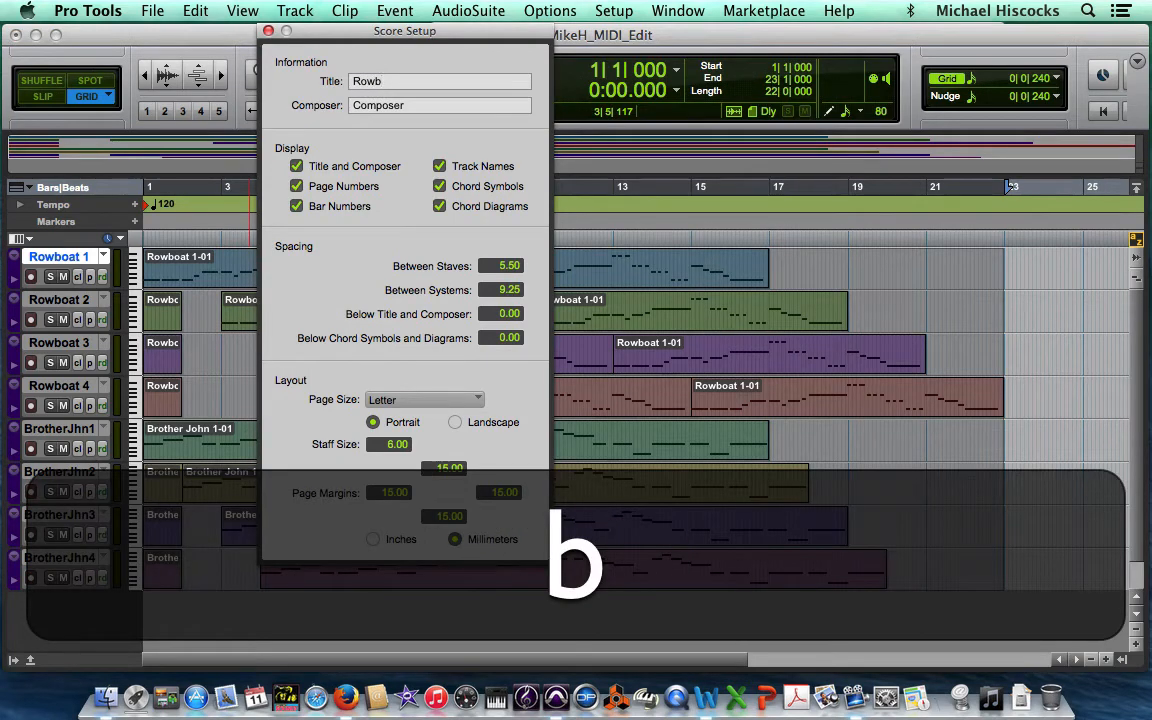
type("oat")
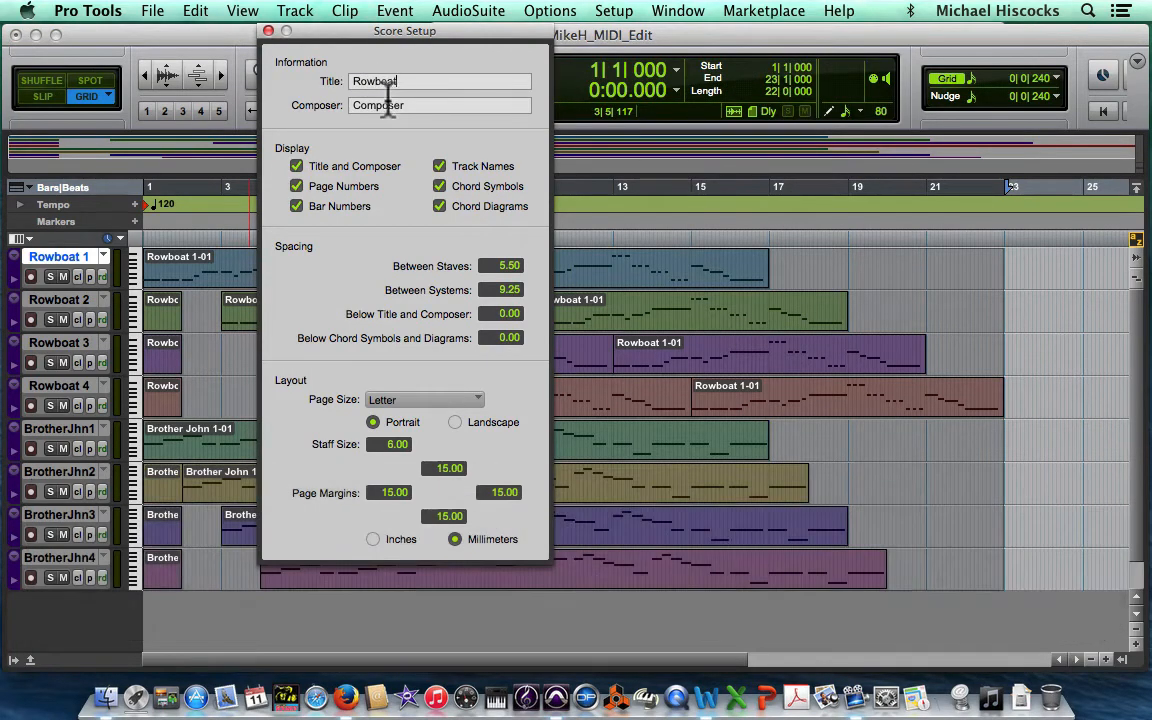
Step: Set the score's composer text to "Arranged by" followed by the arranger's name, and close the Score Setup settings
double_click(372, 98)
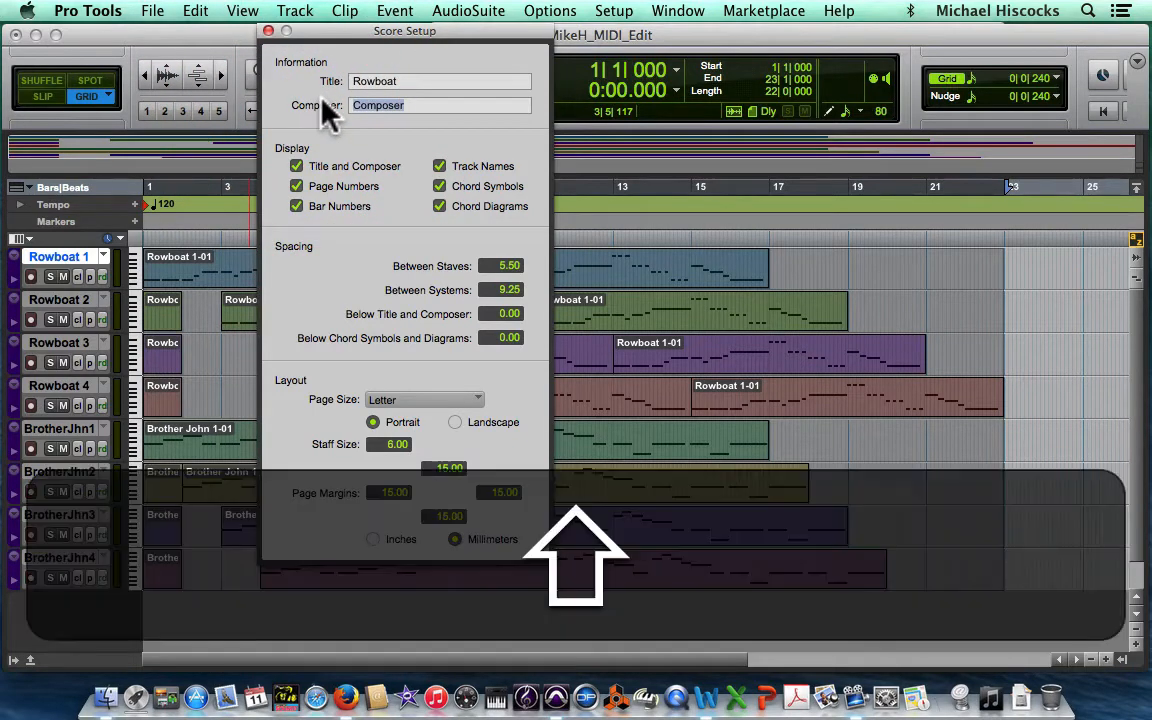
type("Arr")
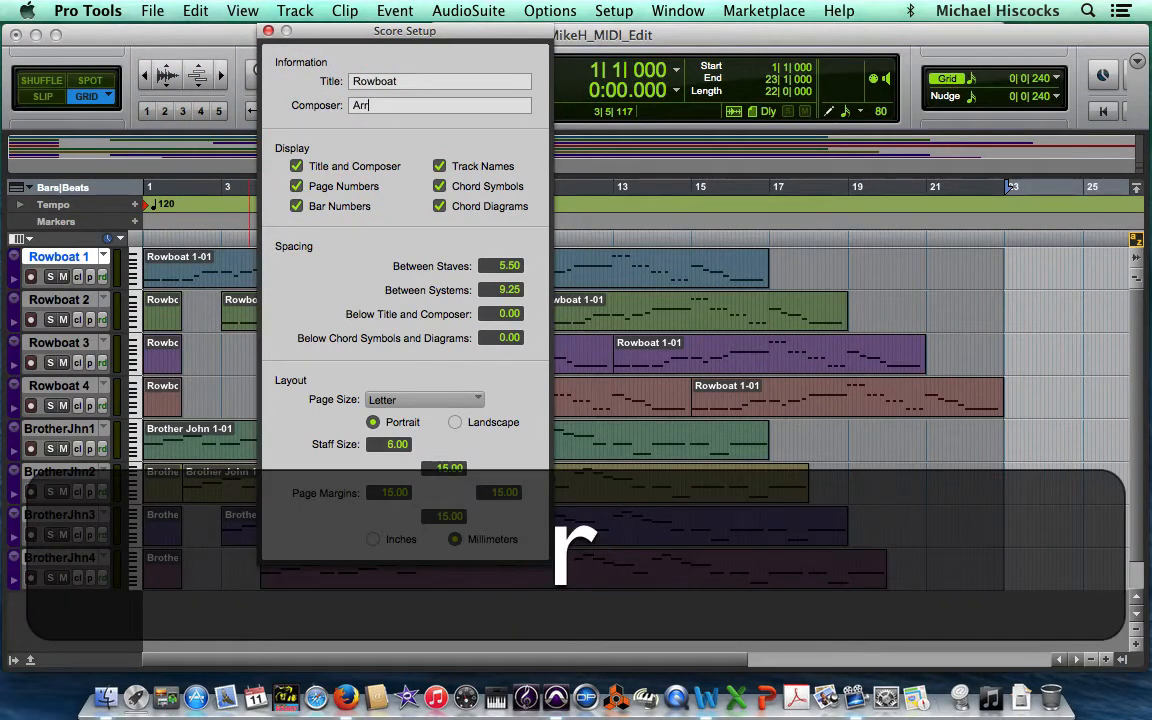
type("anged by ")
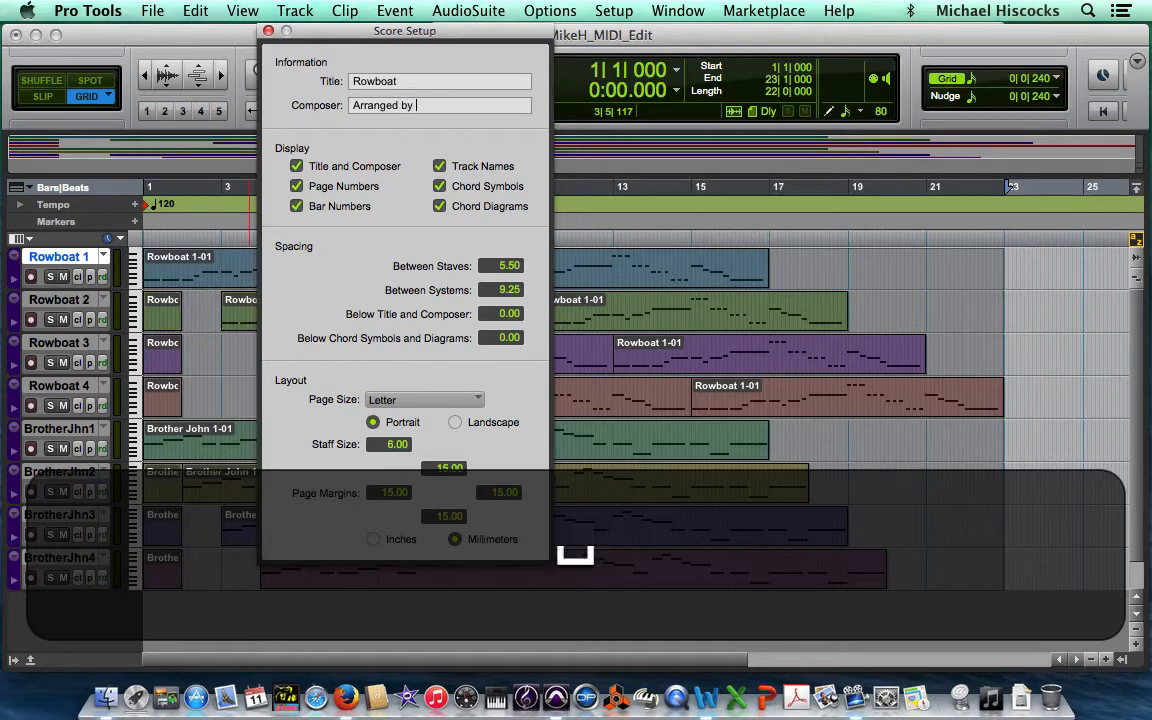
type("Mike H")
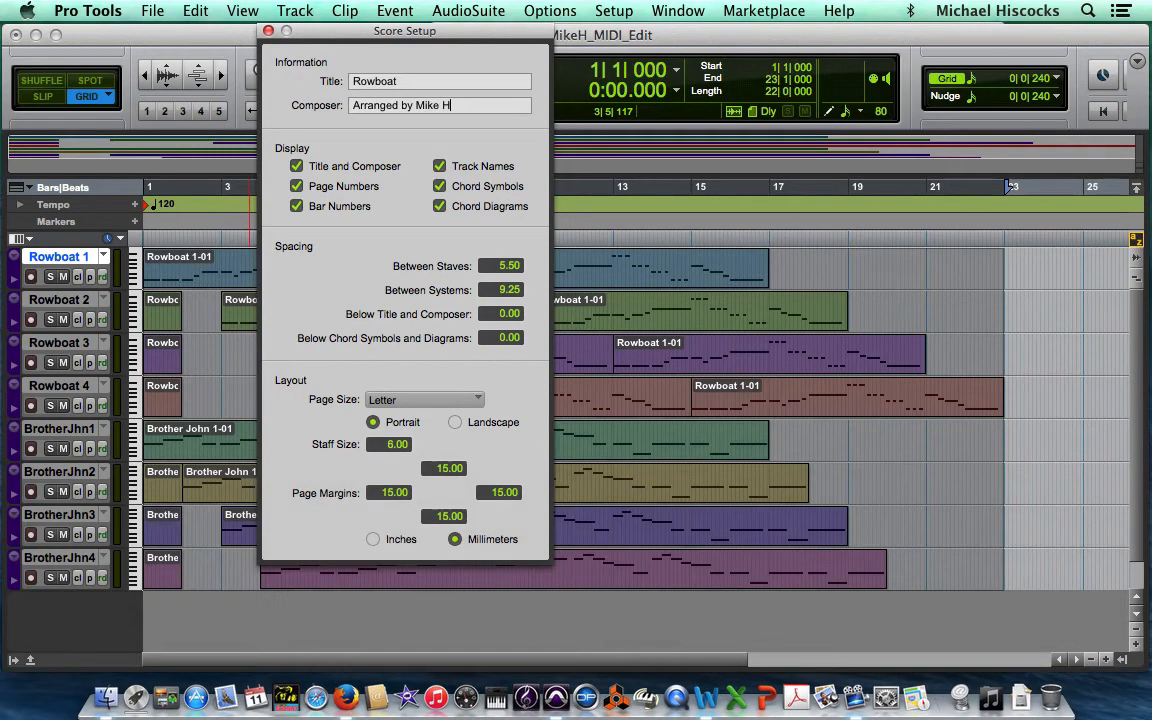
left_click(268, 33)
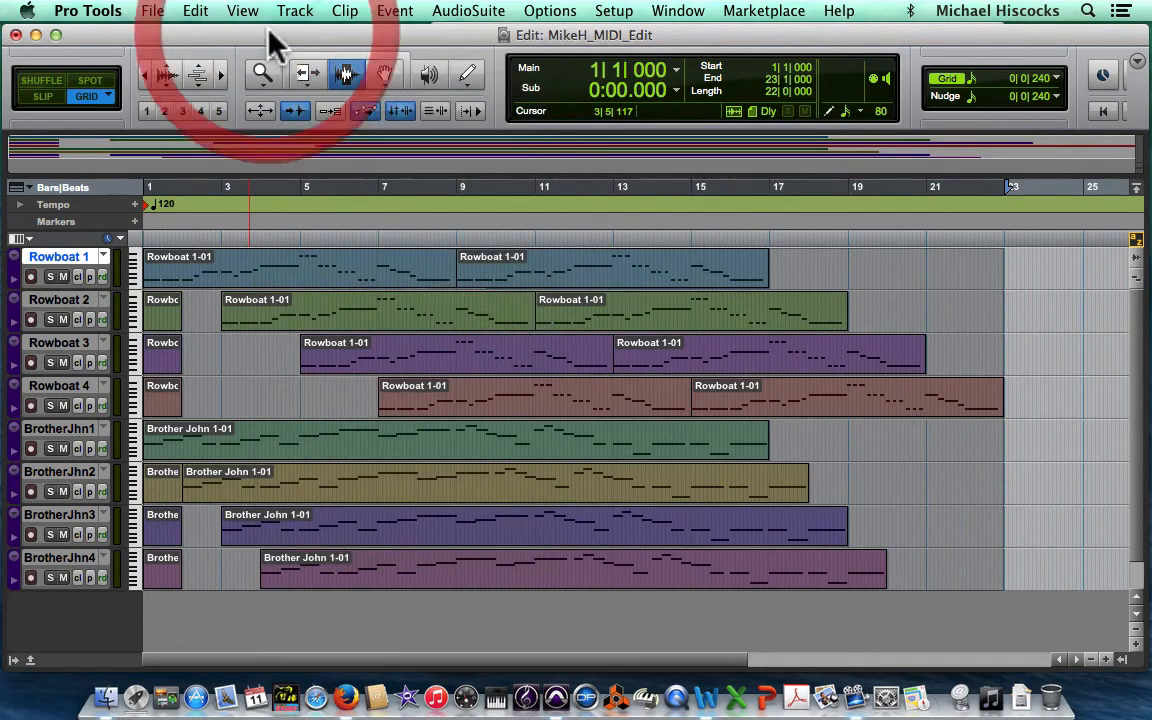
Step: Reopen the Score Editor to check the title and composer text on the first page, and close it
left_click(677, 12)
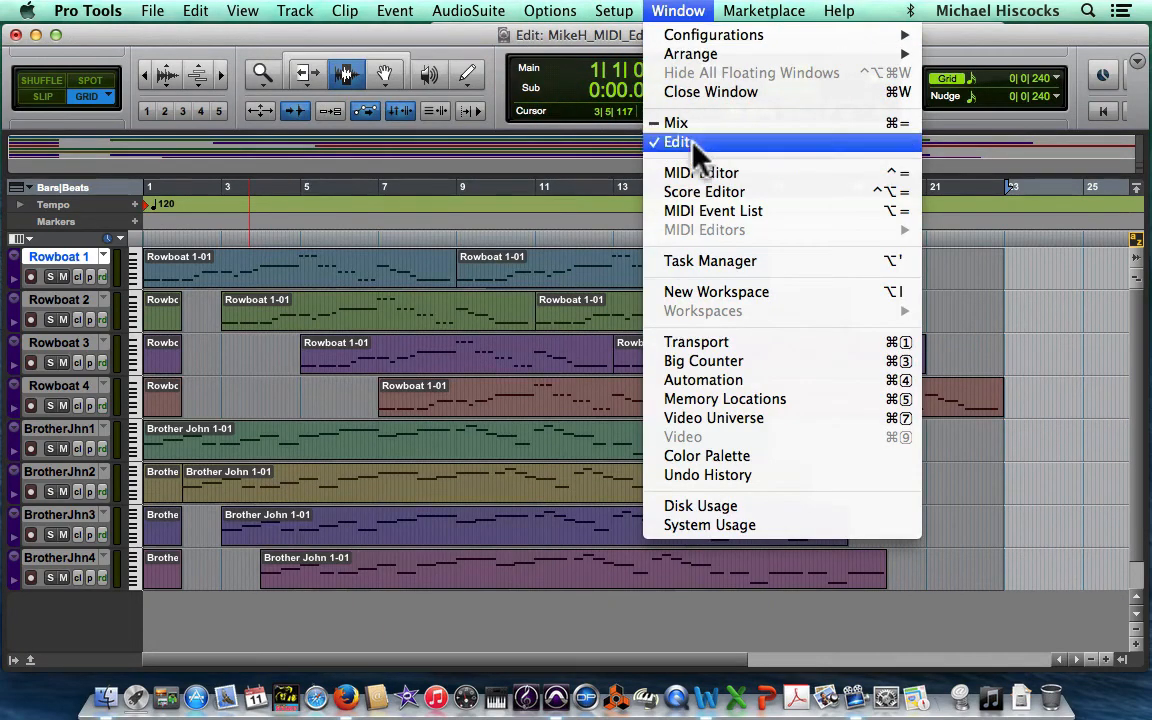
left_click(697, 195)
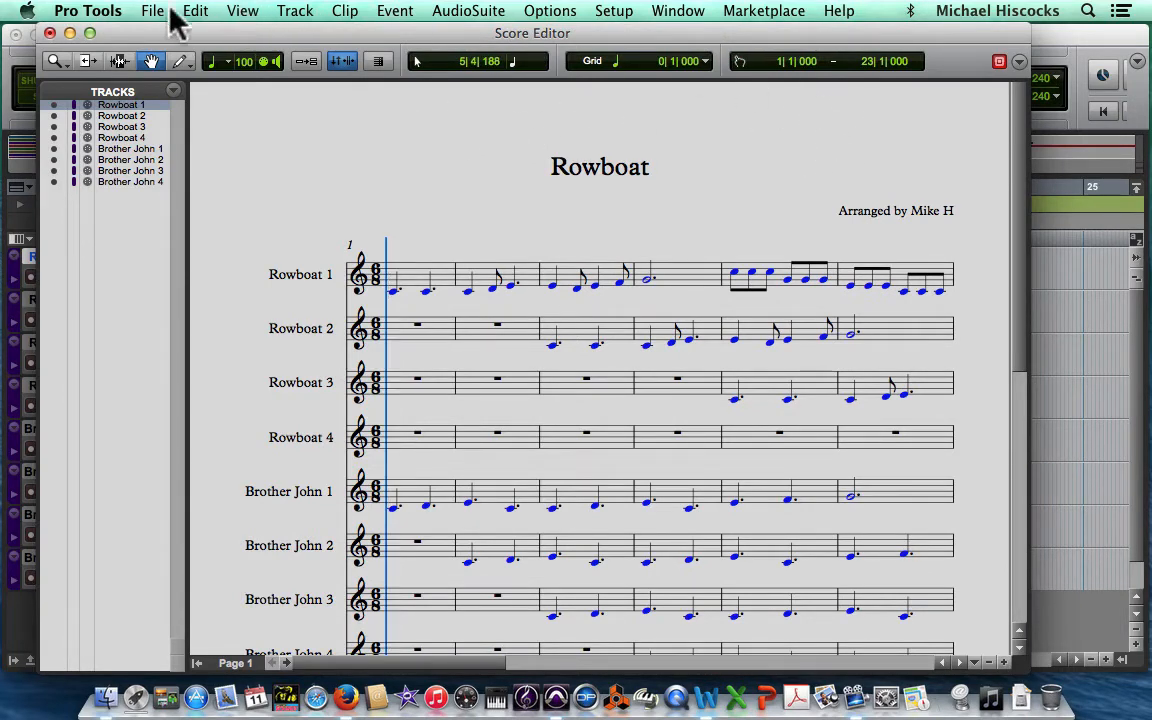
left_click(49, 33)
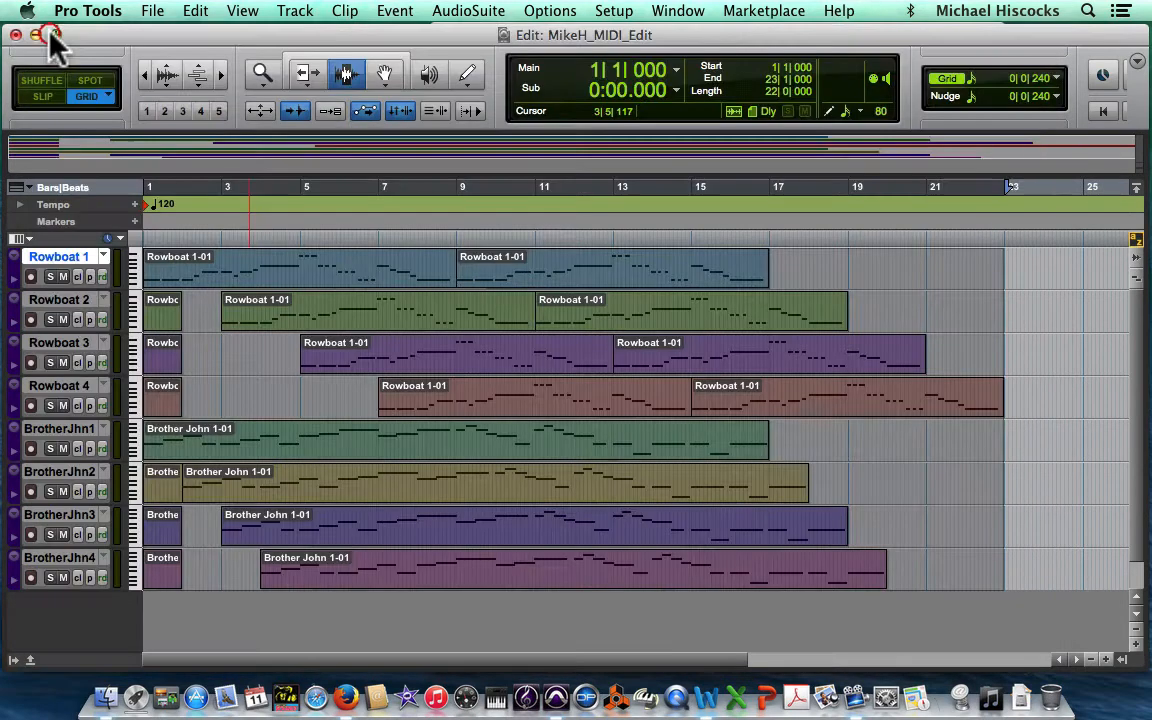
left_click(153, 13)
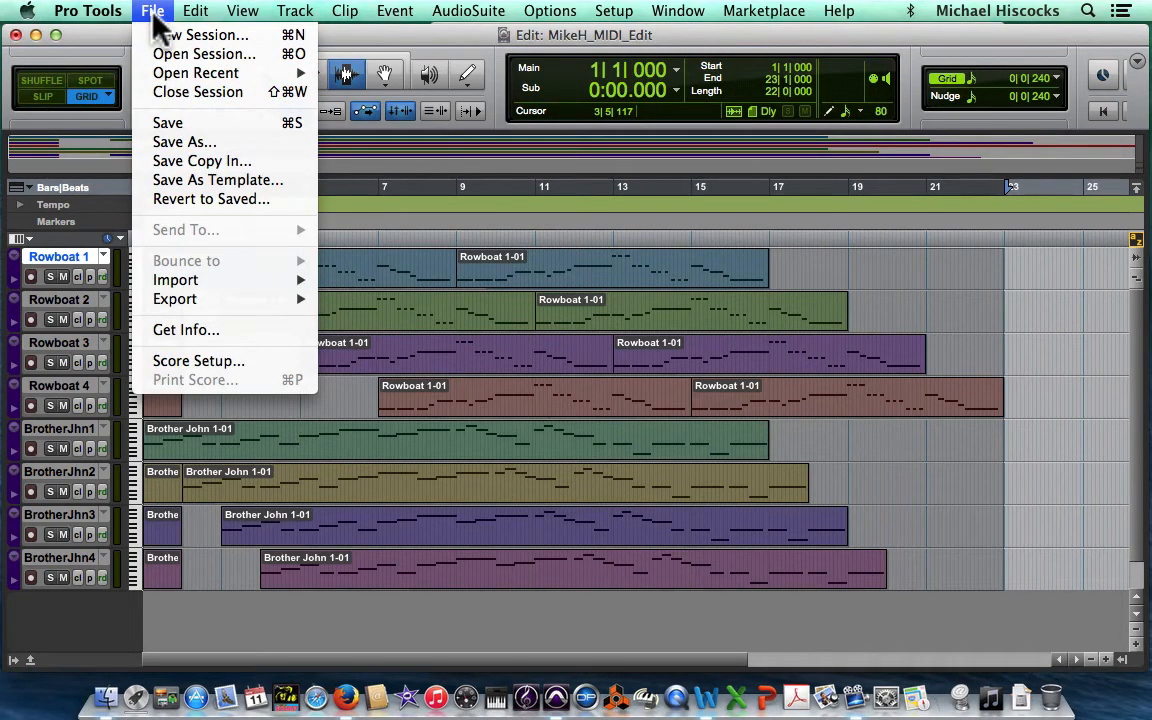
mouse_move(264, 306)
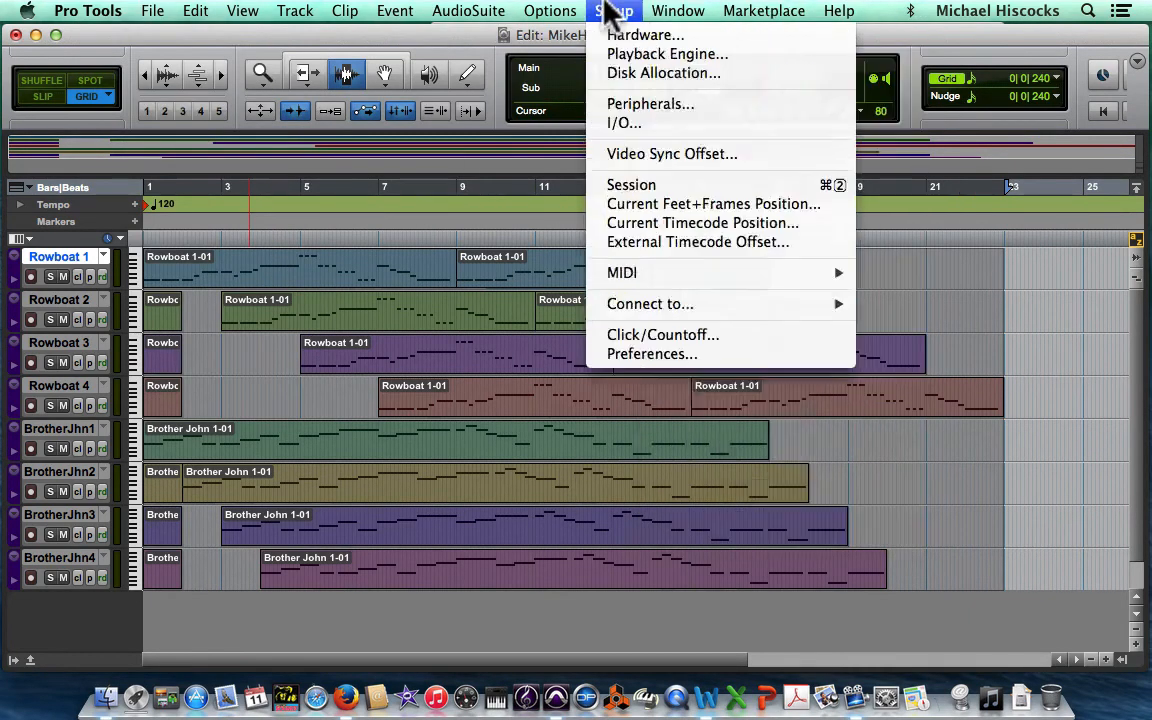
mouse_move(543, 25)
mouse_move(212, 22)
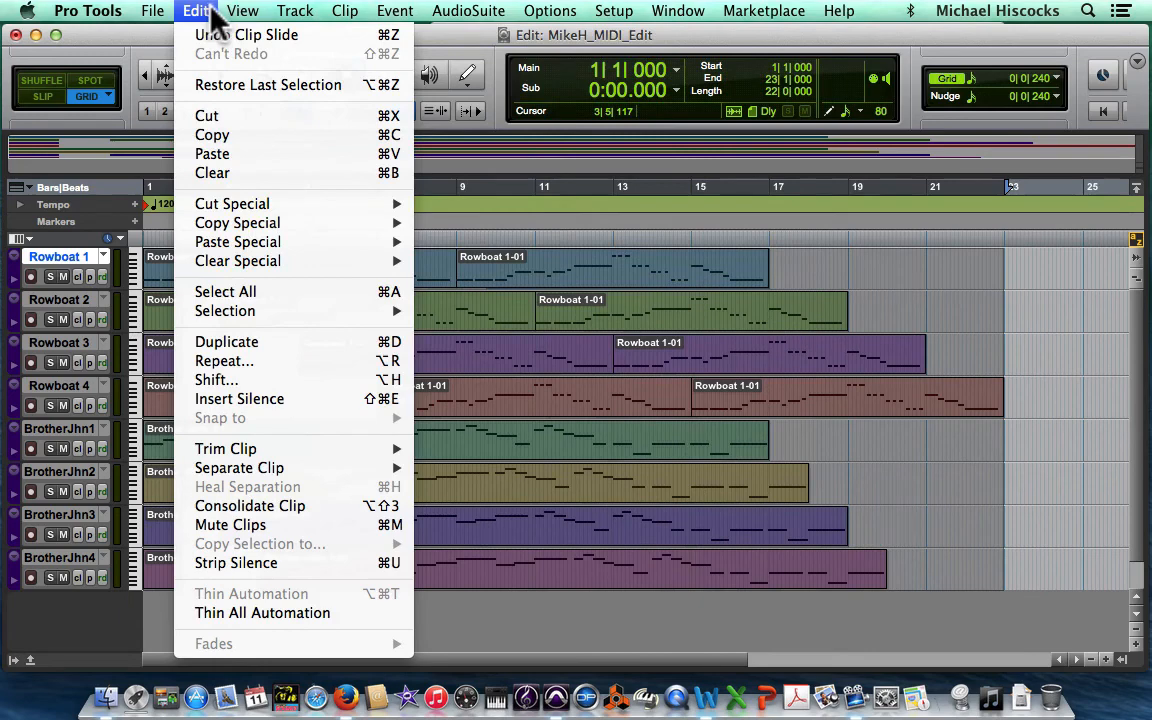
mouse_move(160, 25)
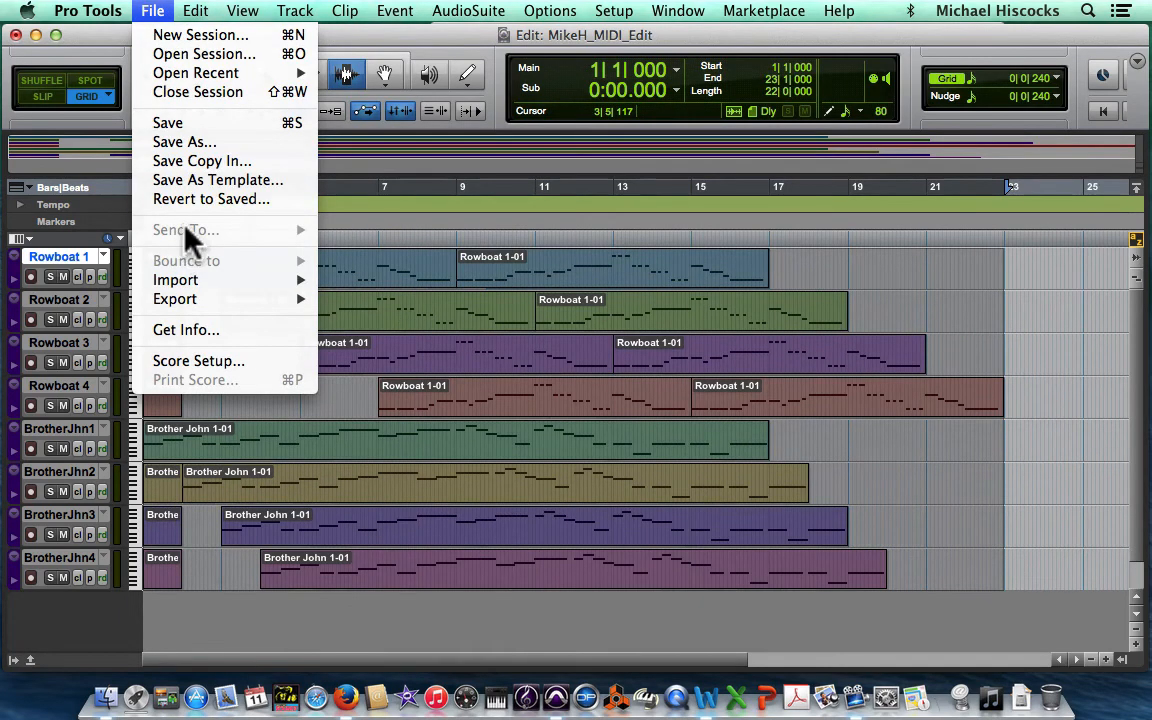
Step: Clear the selection across all tracks by placing the edit cursor on the Rowboat 1 track at 19|4|240
left_click(907, 266)
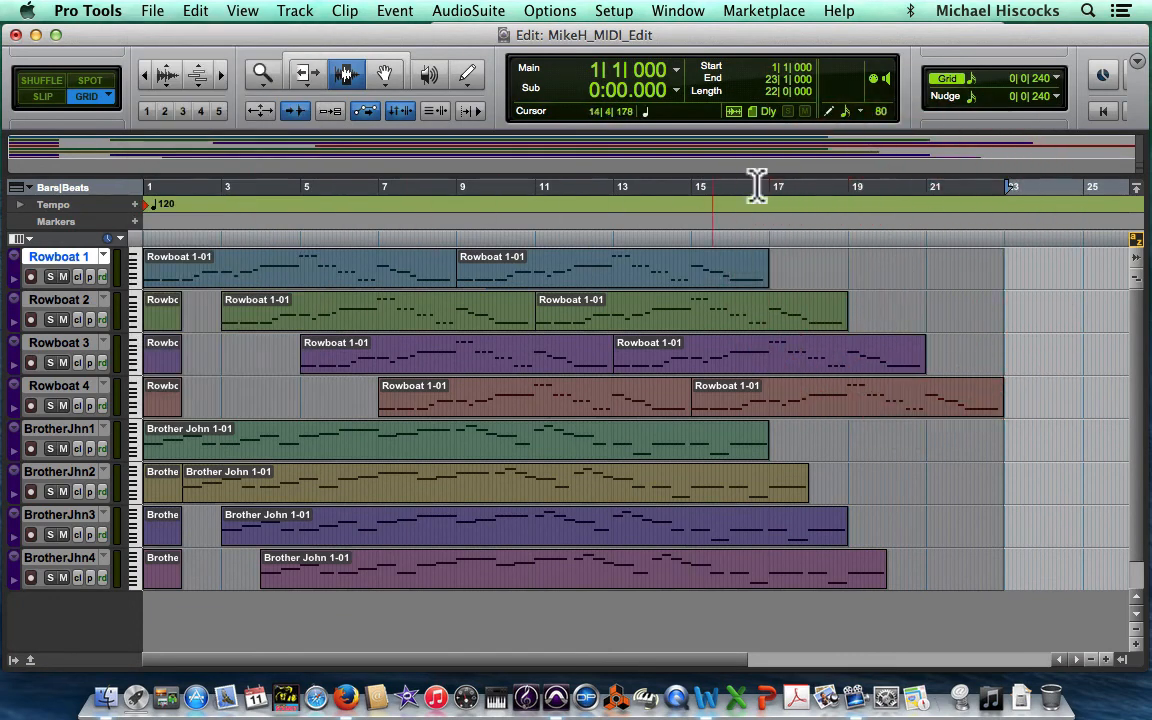
left_click(863, 287)
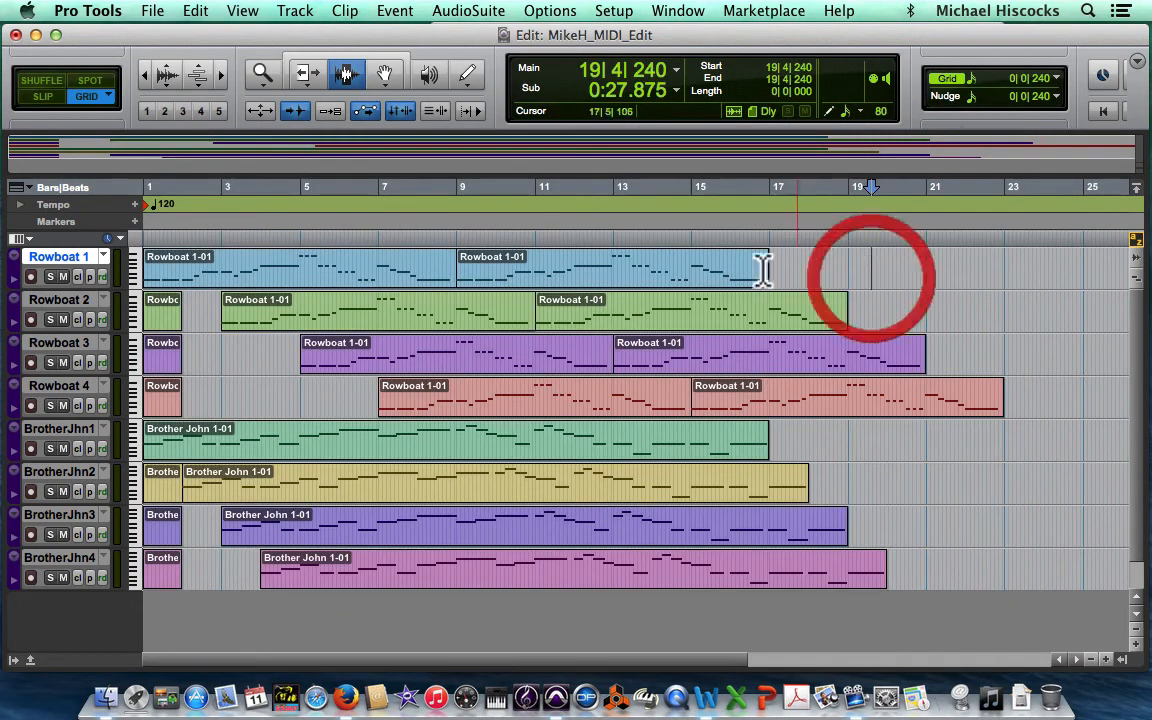
Step: Quit Pro Tools
left_click(155, 12)
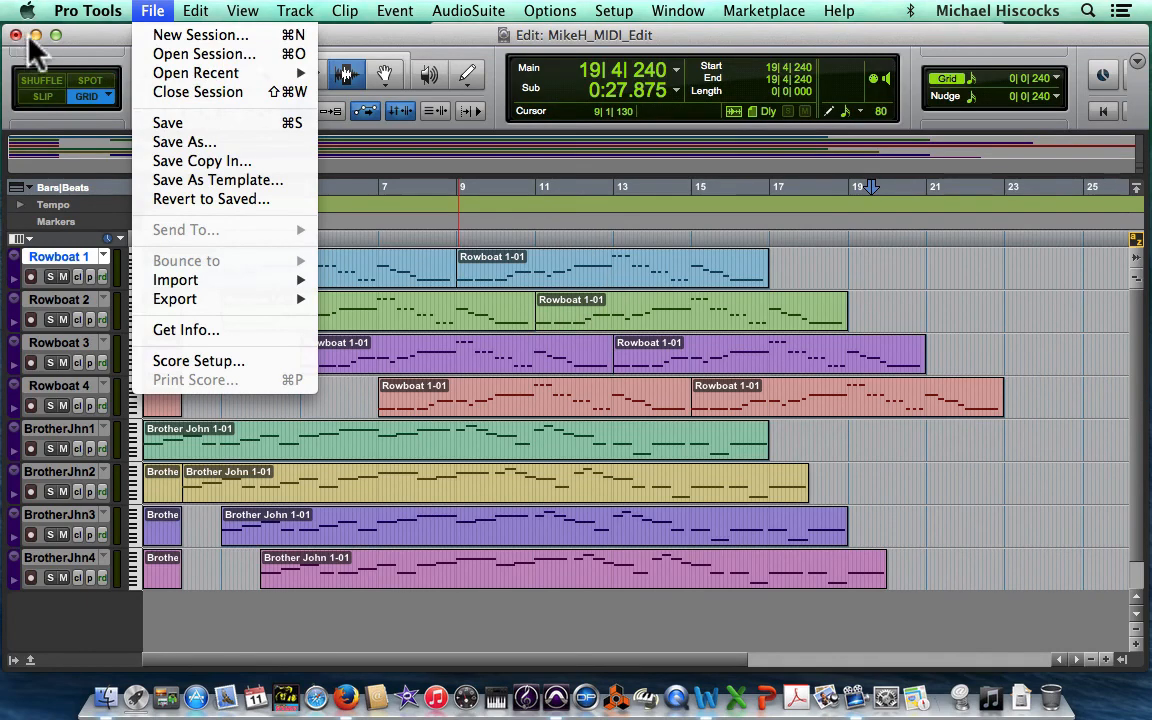
mouse_move(112, 16)
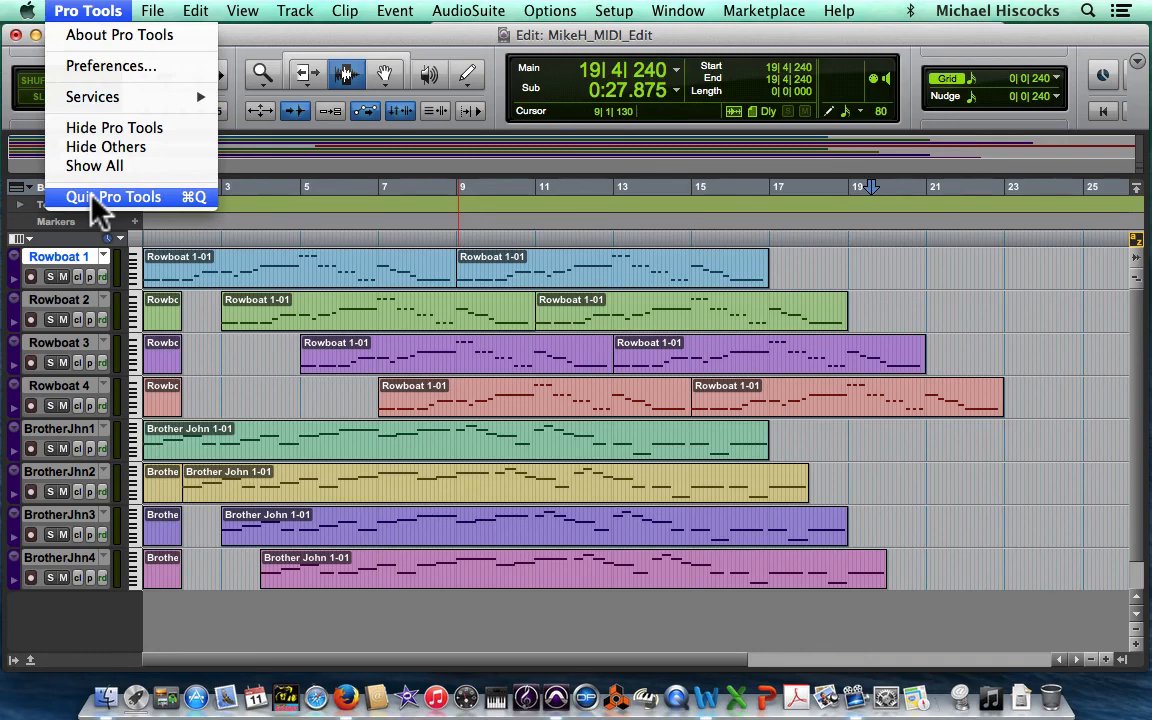
key("super")
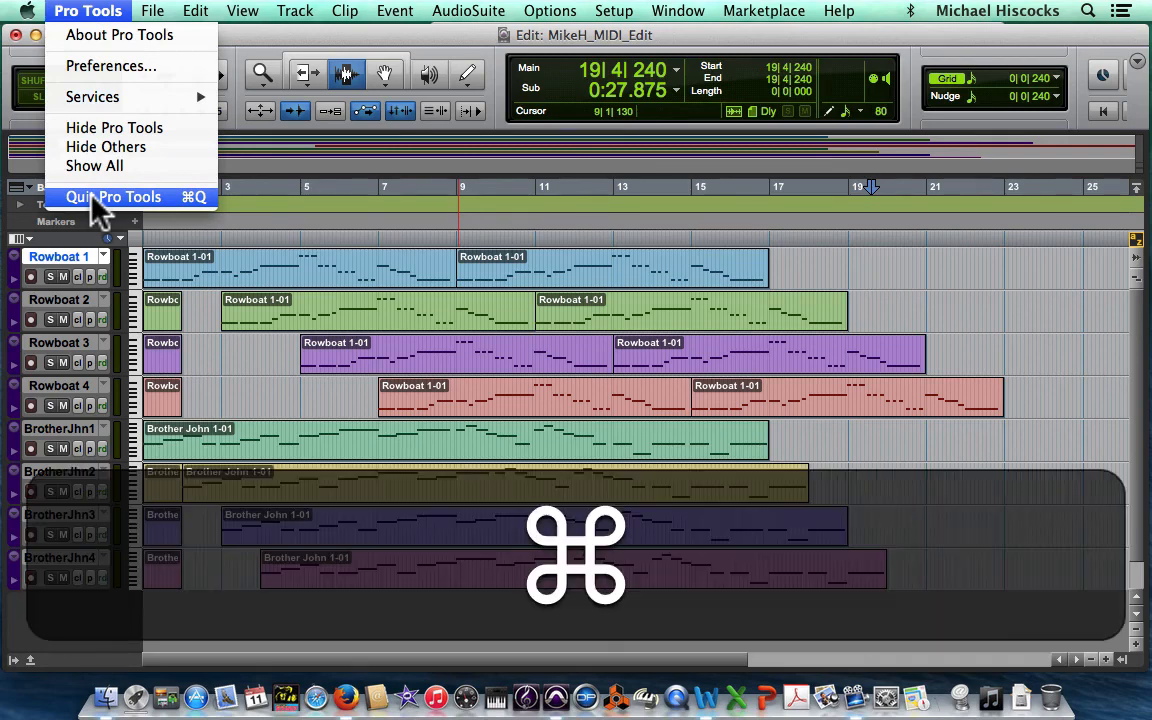